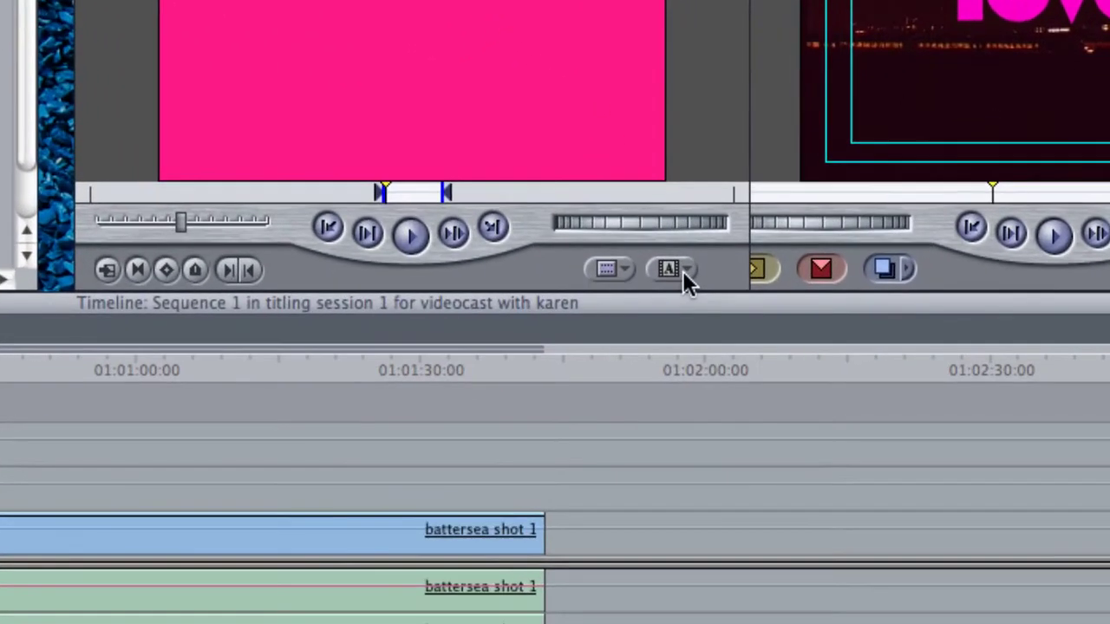
Load a Text > Scrolling Text generator into the Viewer and show its Controls.
{"action": "left_click", "coordinate": [683, 270]}
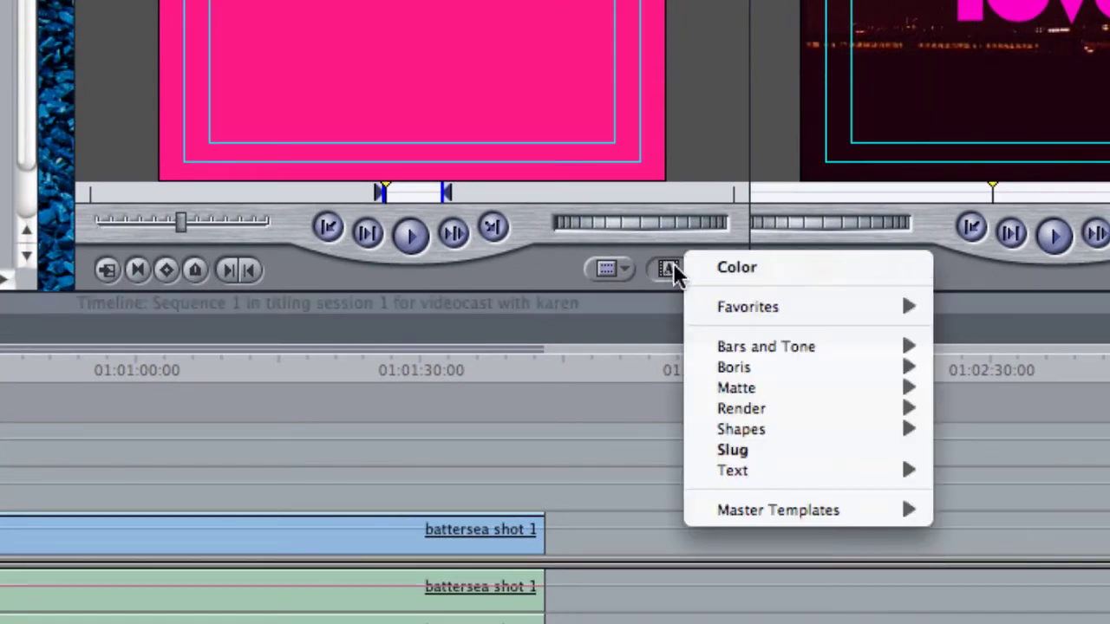
{"action": "mouse_move", "coordinate": [736, 471]}
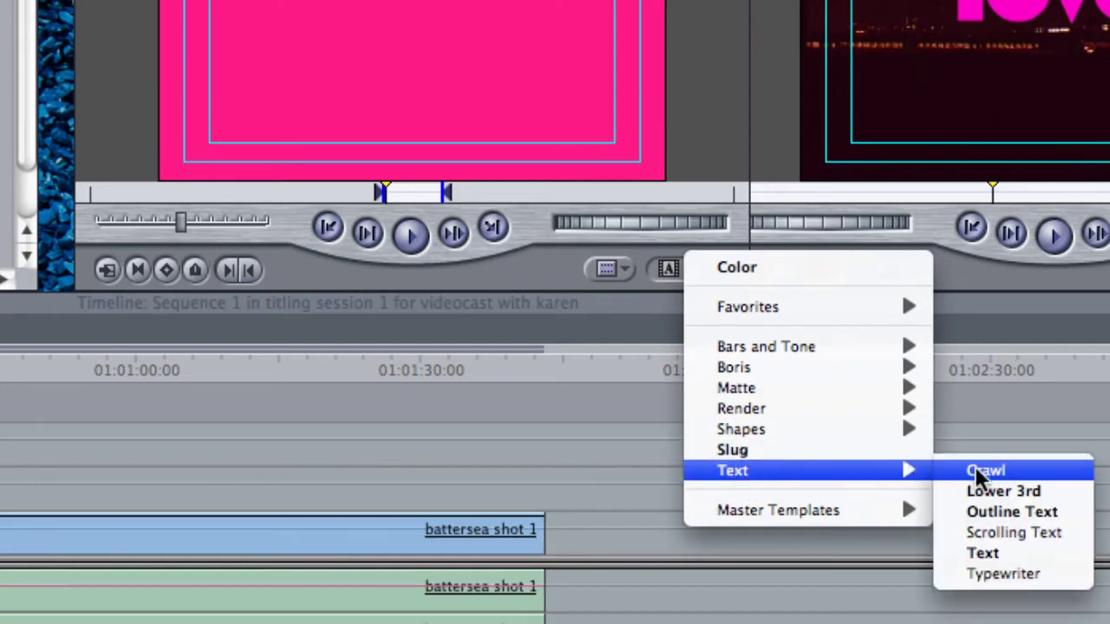
{"action": "left_click", "coordinate": [995, 530]}
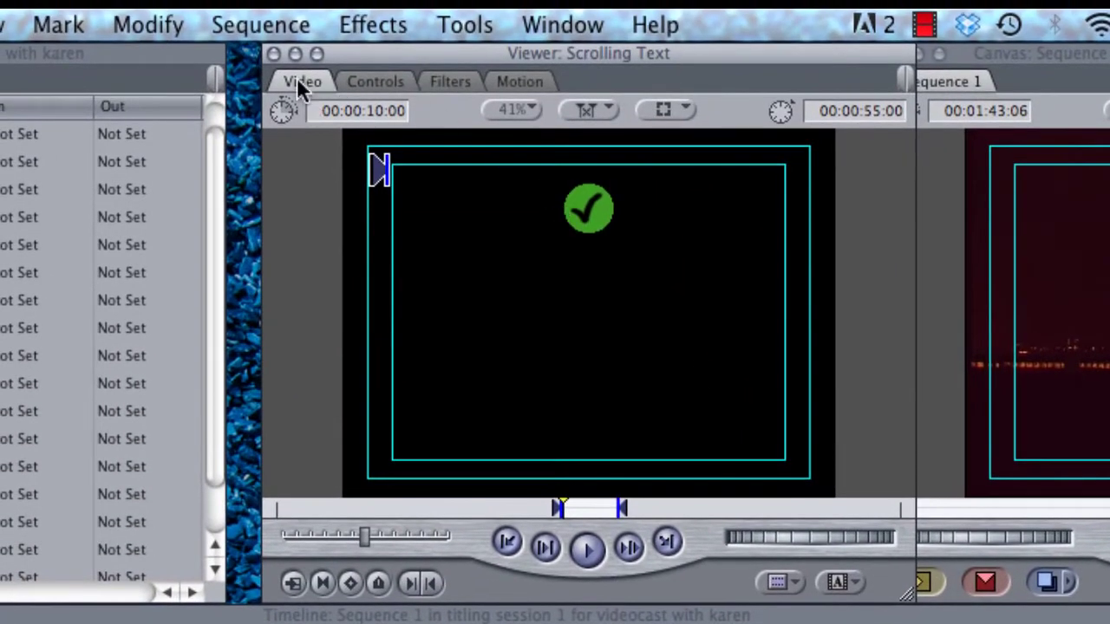
{"action": "left_click", "coordinate": [381, 82]}
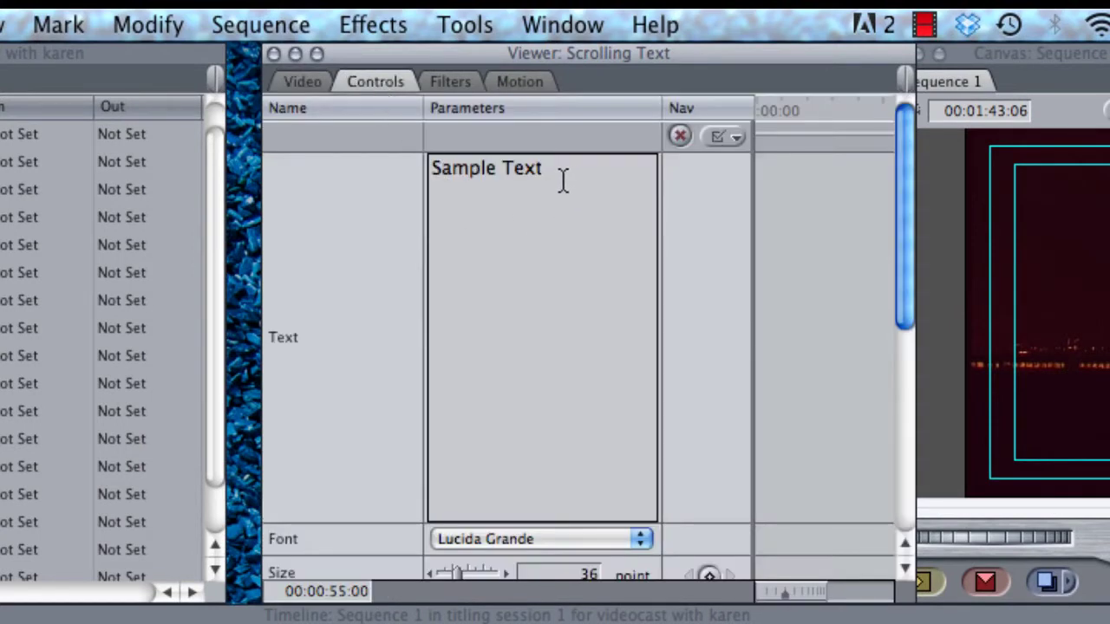
Replace Sample Text with a 'directed by' line naming the director and 'copyright WAES 2010'.
{"action": "left_click", "coordinate": [596, 179]}
{"action": "type", "text": "directed"}
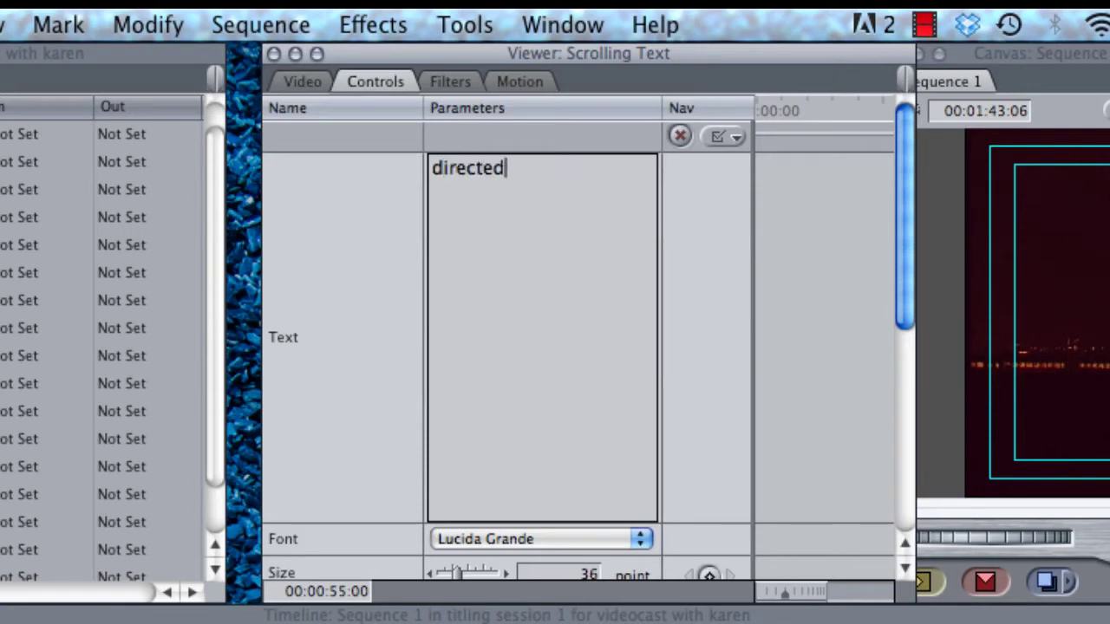
{"action": "type", "text": " by Karen Fraser"}
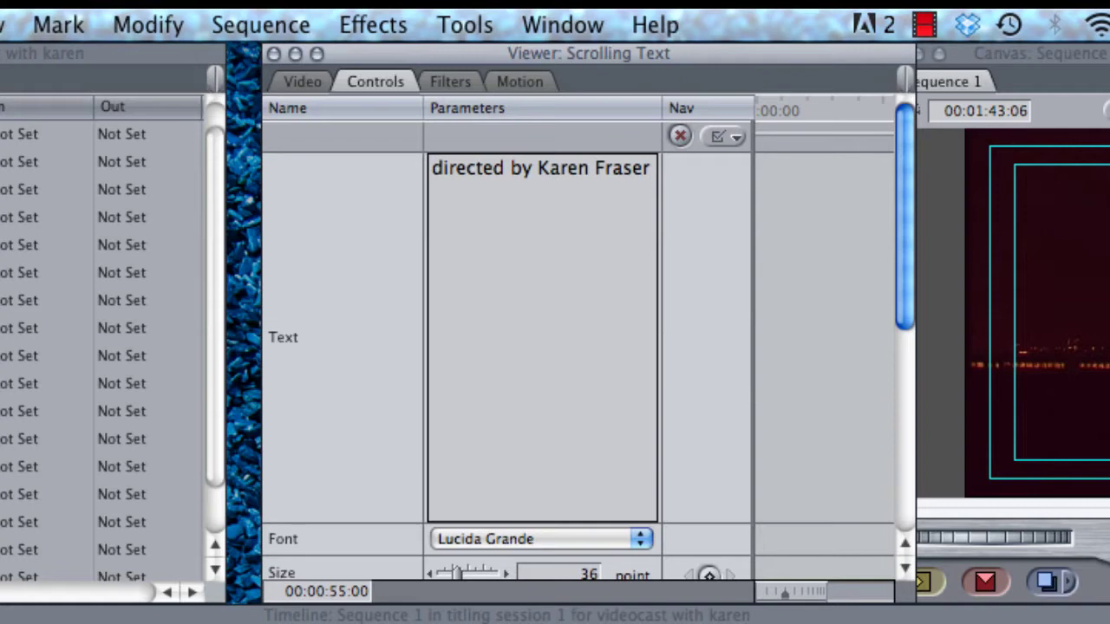
{"action": "type", "text": "opyright 200"}
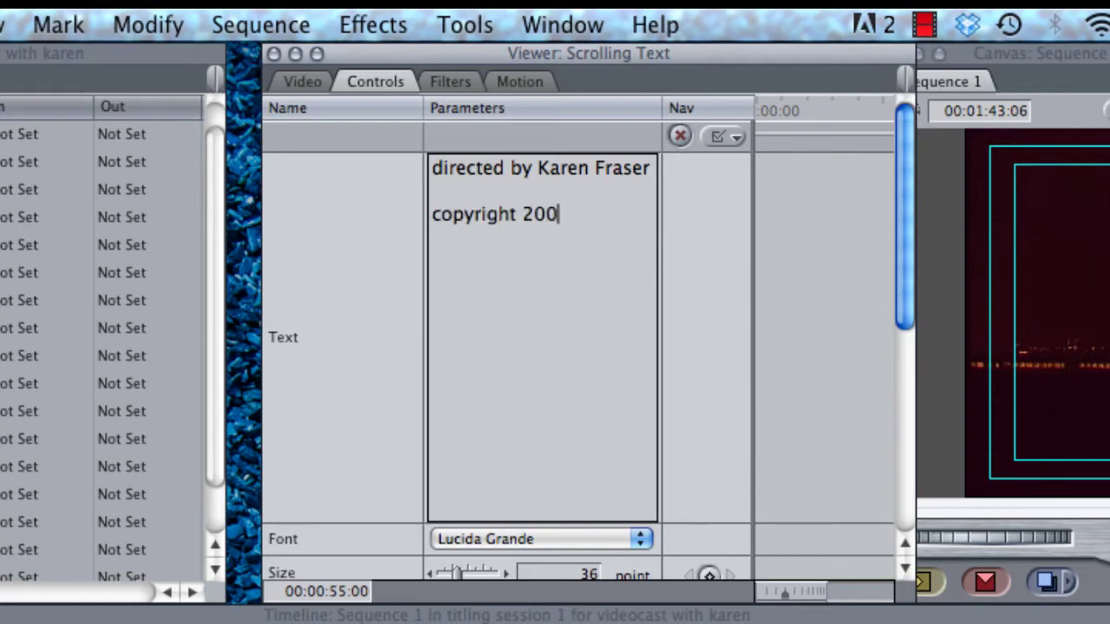
{"action": "key", "text": "BackSpace"}
{"action": "type", "text": "10"}
{"action": "left_click", "coordinate": [522, 215]}
{"action": "type", "text": "WAES"}
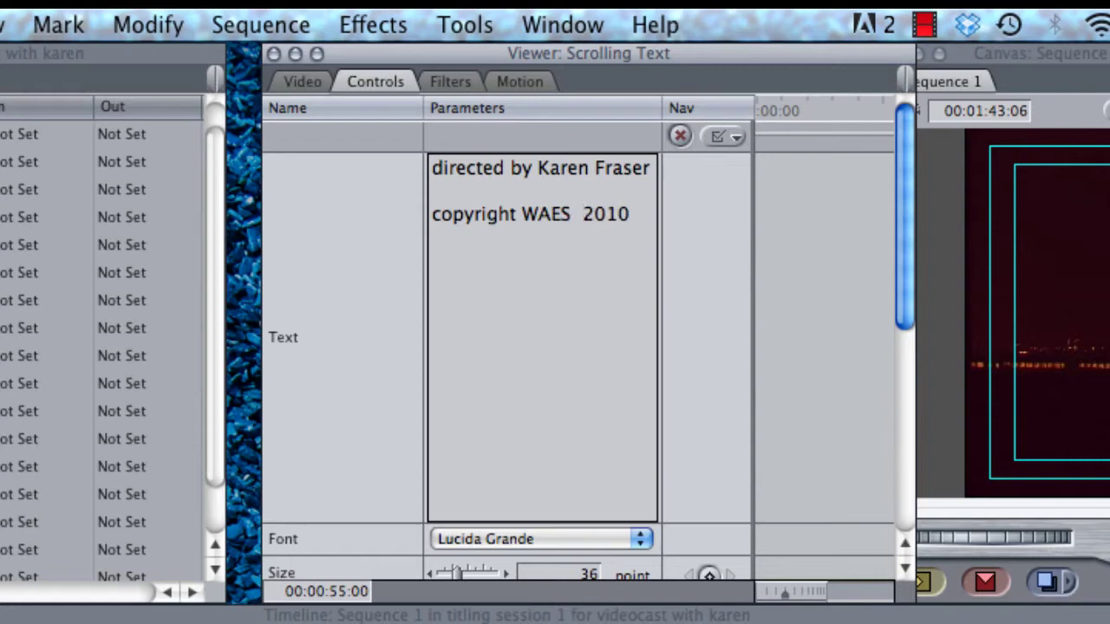
{"action": "left_click", "coordinate": [649, 214]}
{"action": "key", "text": "Return"}
Split the title's Video picture into its own window beside the text controls.
{"action": "left_click_drag", "start_coordinate": [908, 290], "coordinate": [901, 356]}
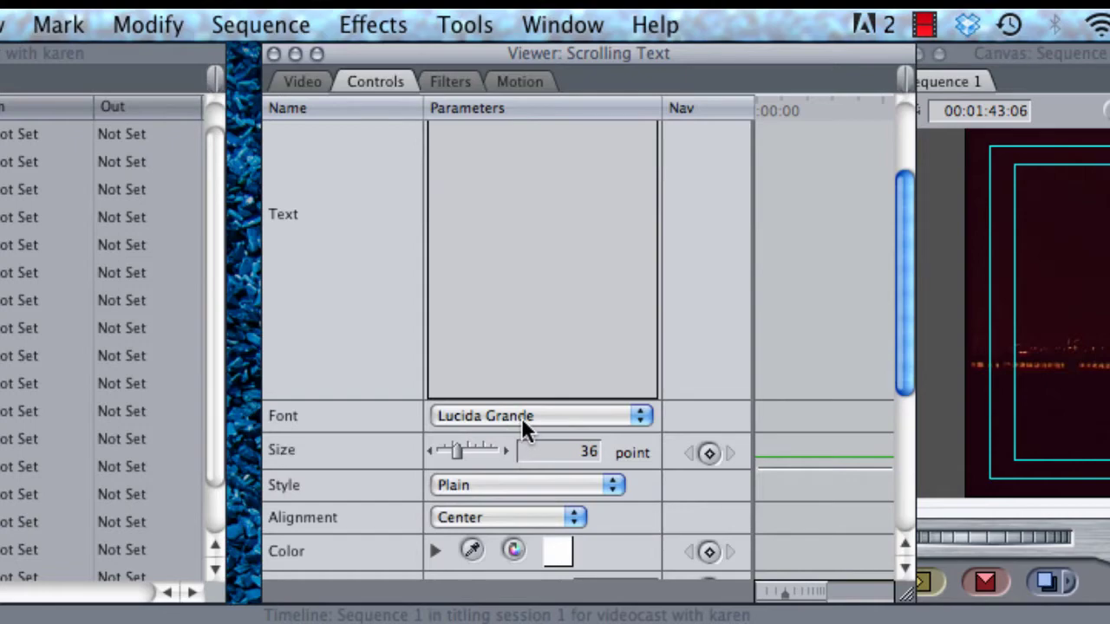
{"action": "left_click", "coordinate": [304, 81]}
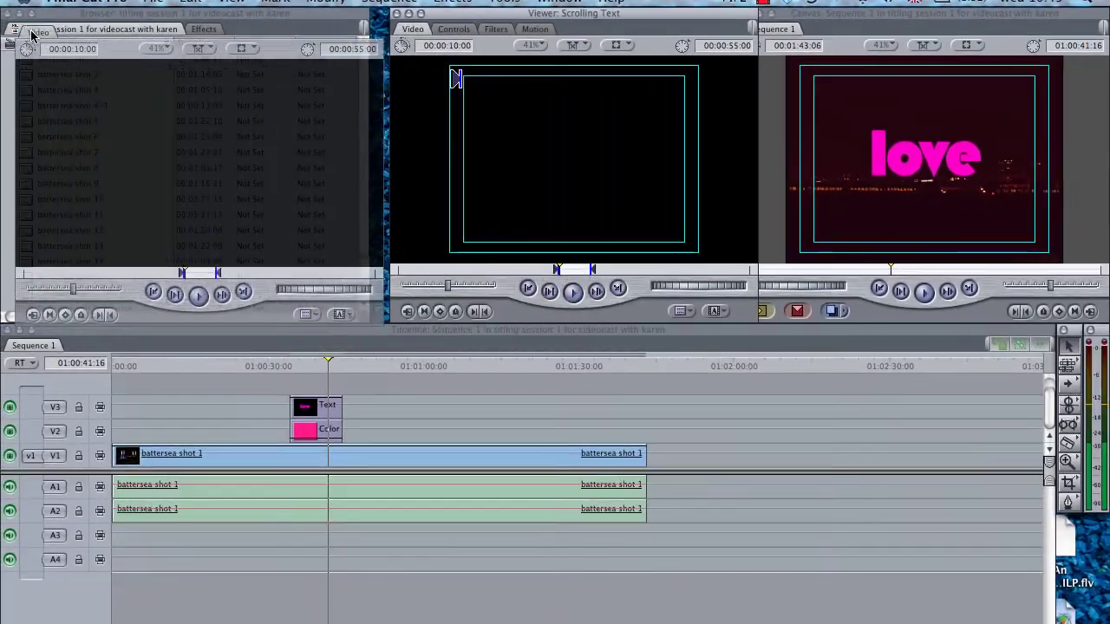
{"action": "left_click_drag", "start_coordinate": [31, 33], "coordinate": [31, 26]}
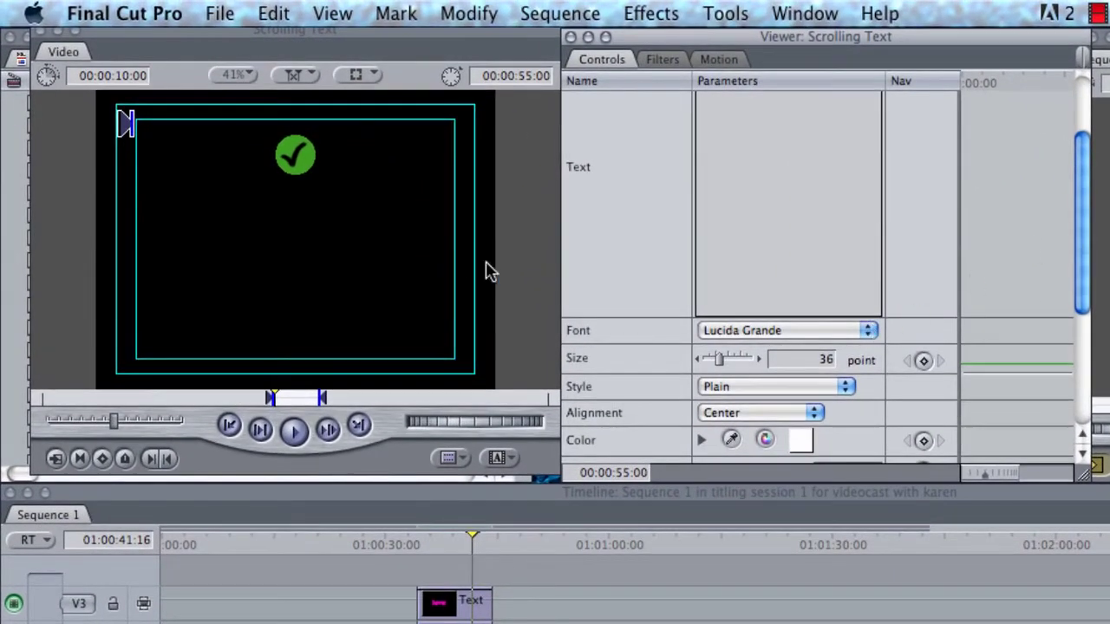
Scrub and play the Viewer to check both credit lines scrolling up the frame.
{"action": "left_click", "coordinate": [281, 398]}
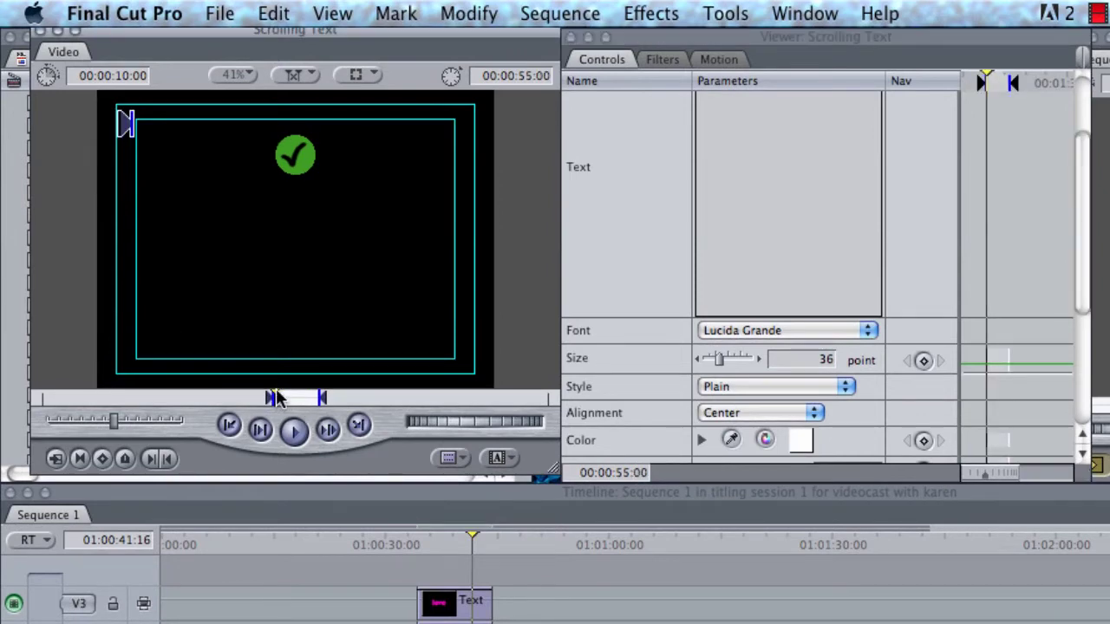
{"action": "left_click", "coordinate": [281, 399]}
{"action": "left_click_drag", "start_coordinate": [281, 399], "coordinate": [287, 399]}
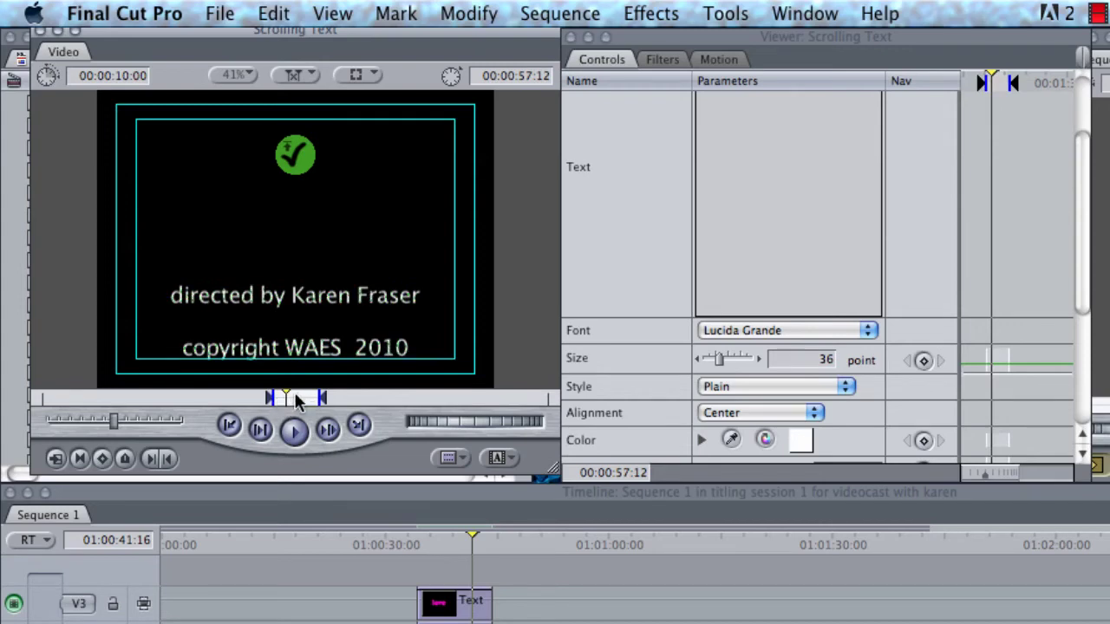
{"action": "left_click", "coordinate": [278, 397]}
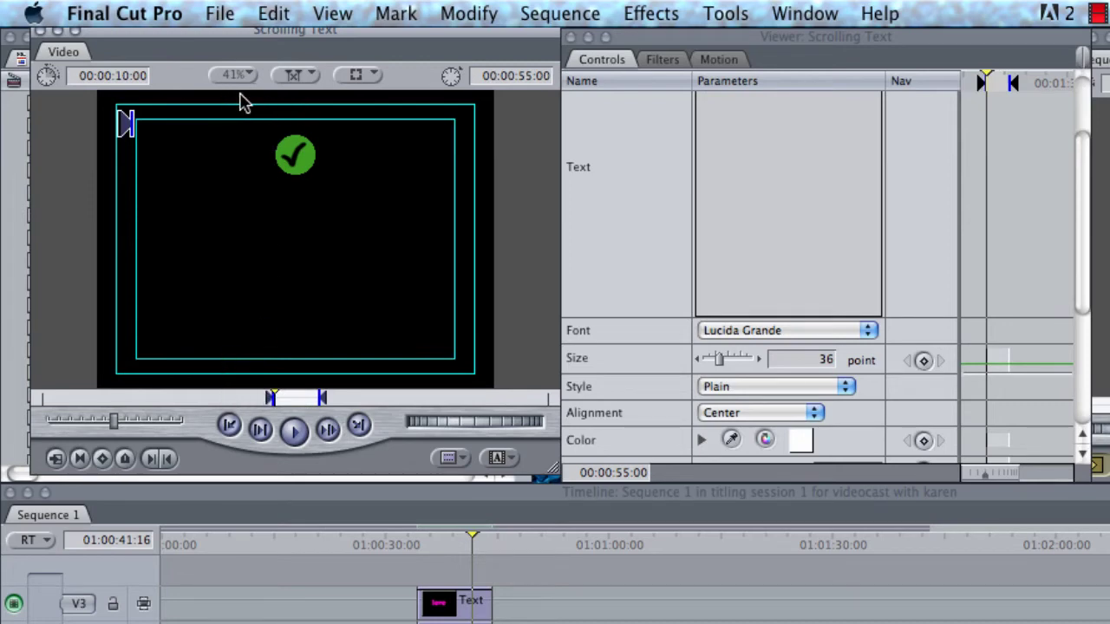
{"action": "left_click", "coordinate": [293, 431]}
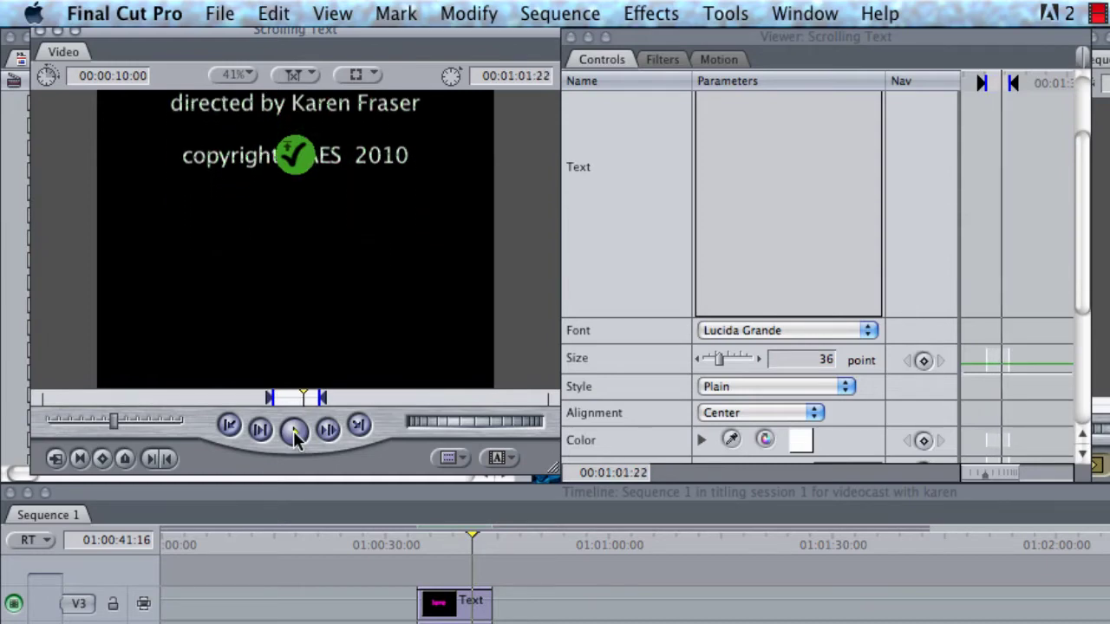
{"action": "left_click", "coordinate": [295, 433]}
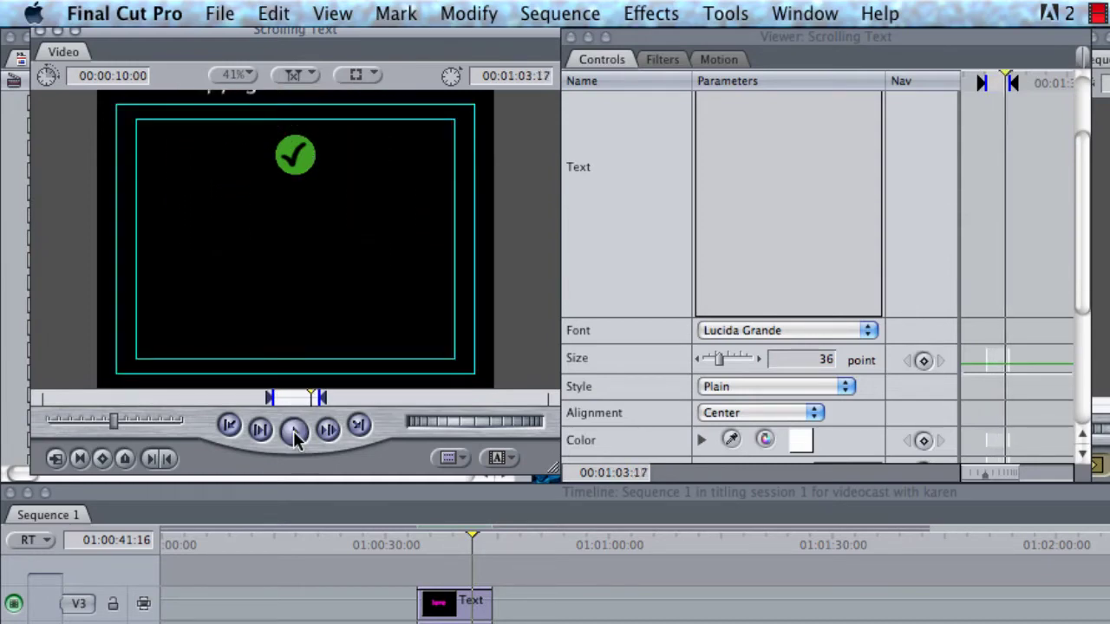
{"action": "left_click", "coordinate": [305, 398]}
{"action": "left_click_drag", "start_coordinate": [306, 398], "coordinate": [294, 398]}
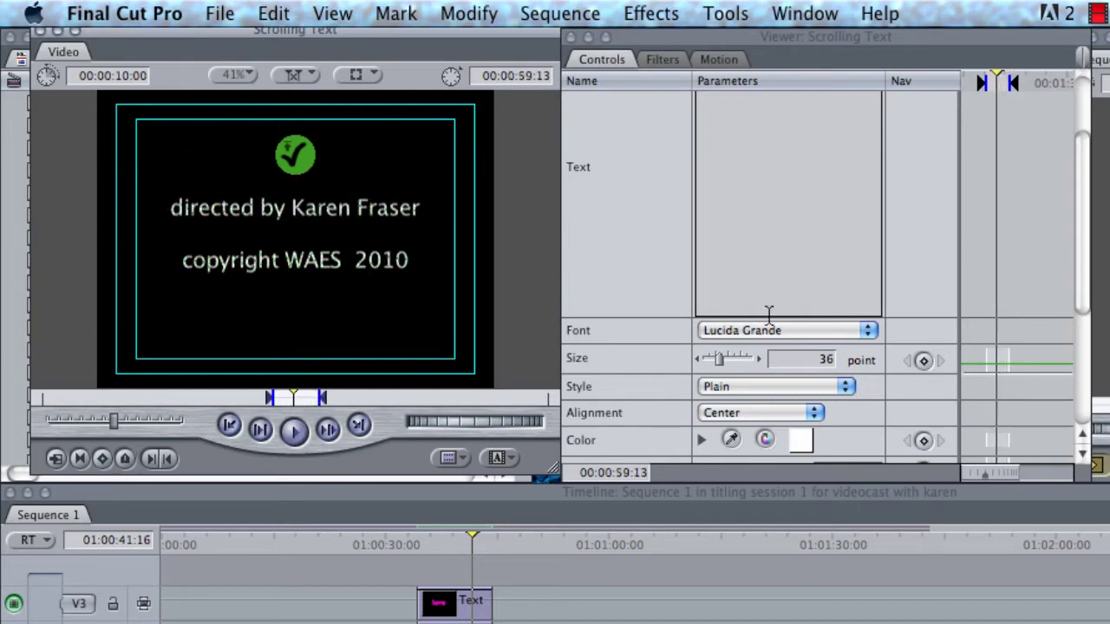
Set the credits font to American Typewriter with Bold/Italic style.
{"action": "left_click", "coordinate": [870, 332]}
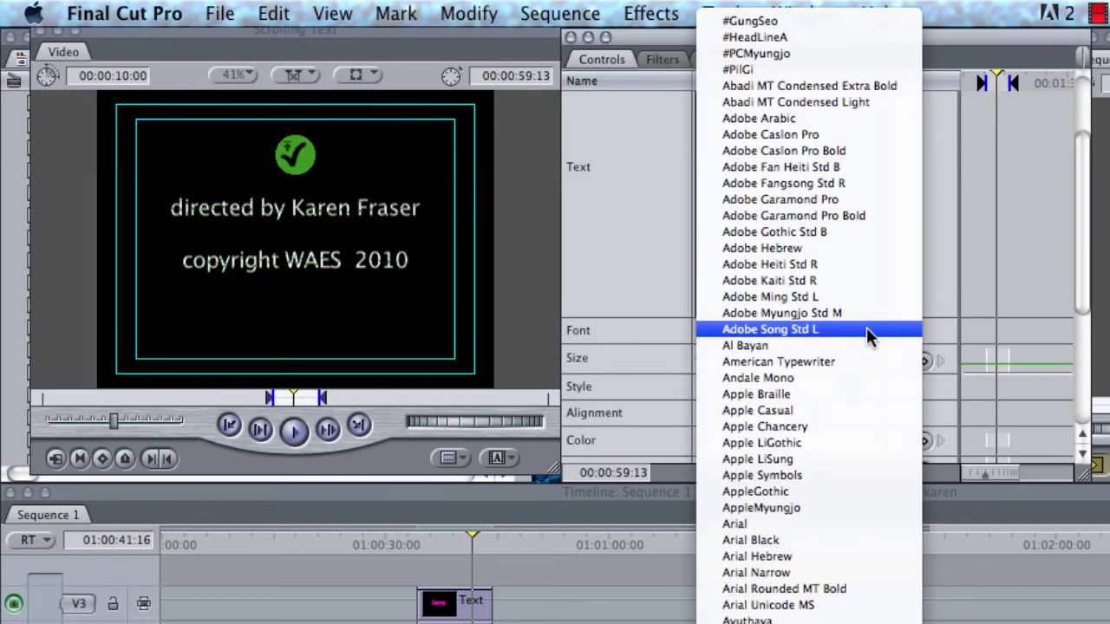
{"action": "left_click", "coordinate": [847, 360]}
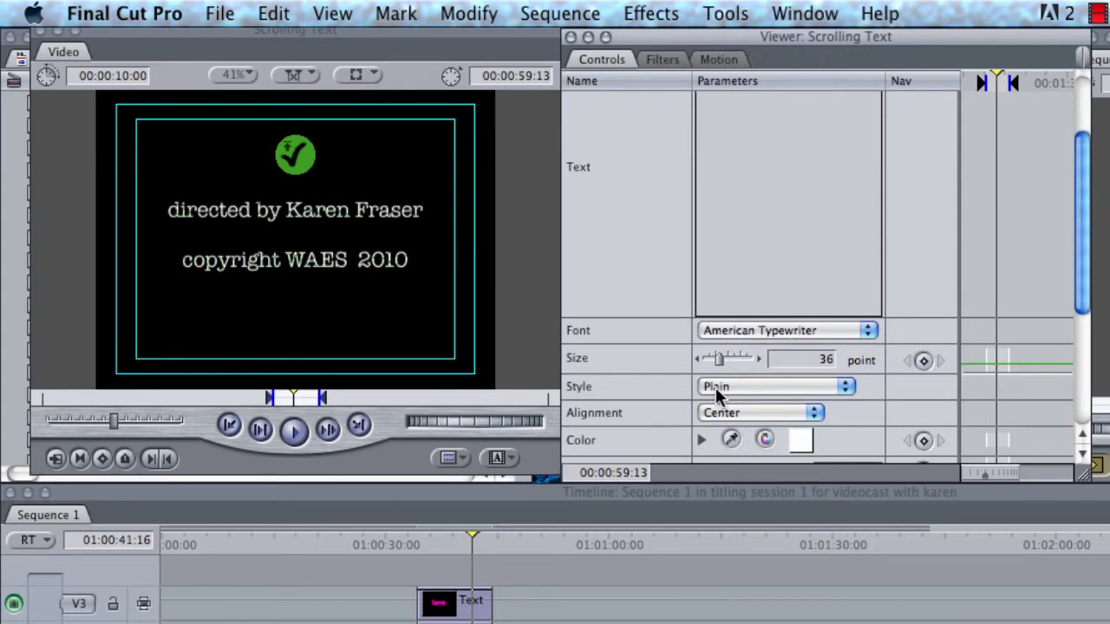
{"action": "left_click", "coordinate": [842, 391]}
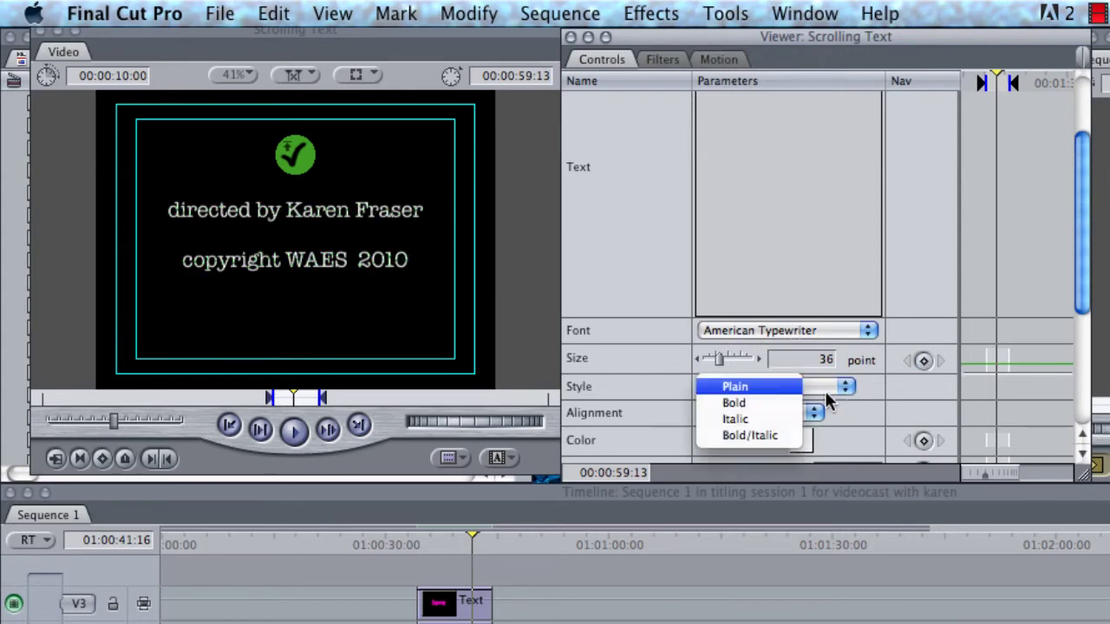
{"action": "left_click", "coordinate": [782, 404]}
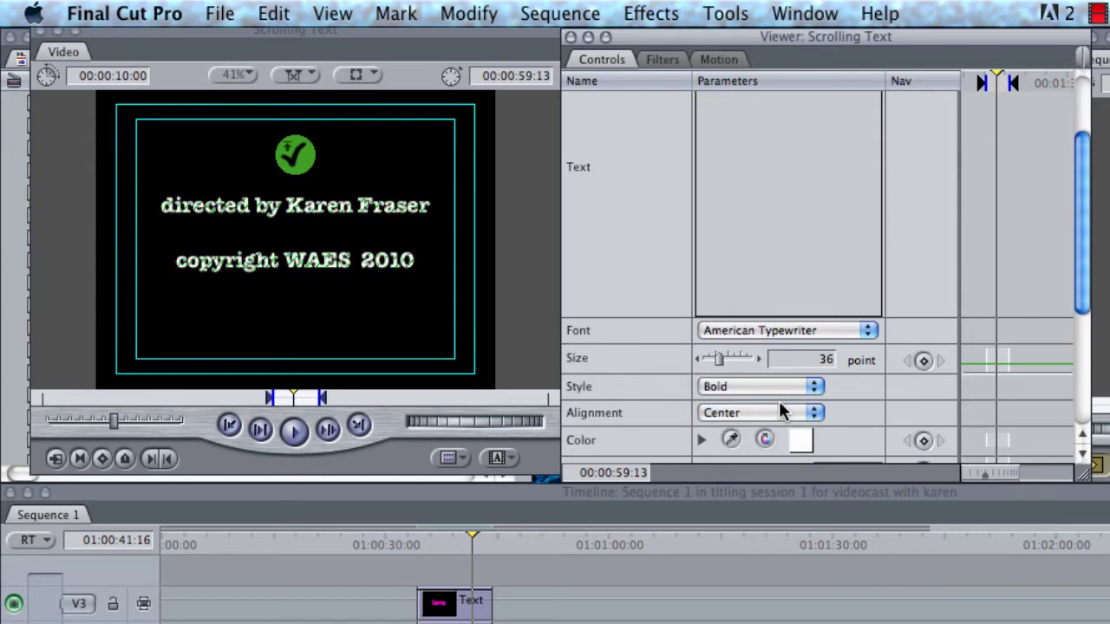
{"action": "left_click", "coordinate": [813, 390]}
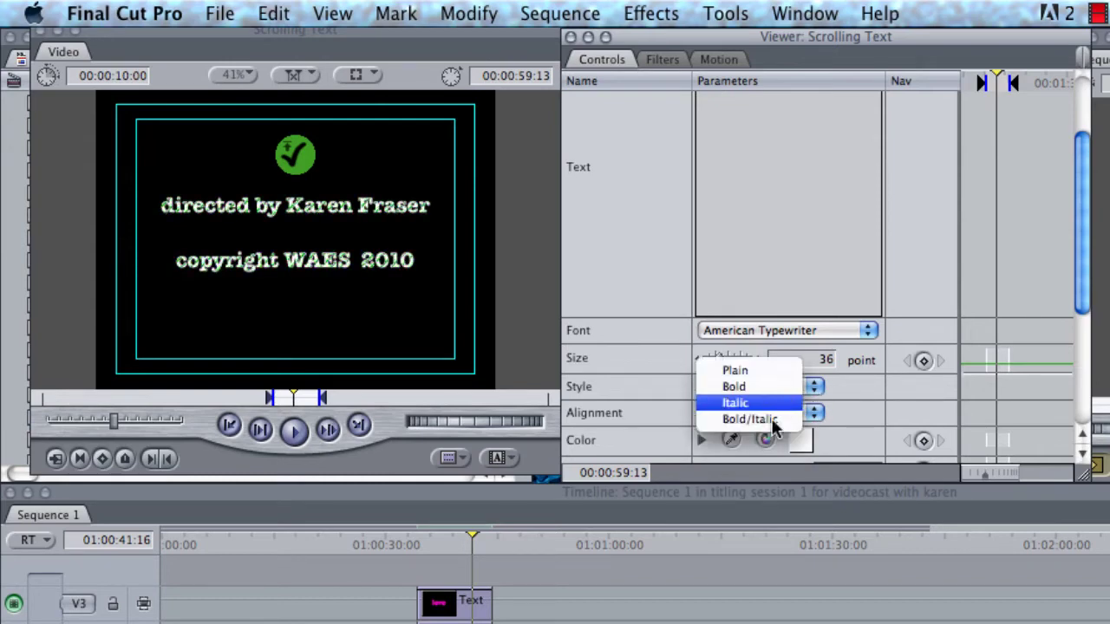
{"action": "left_click", "coordinate": [769, 421]}
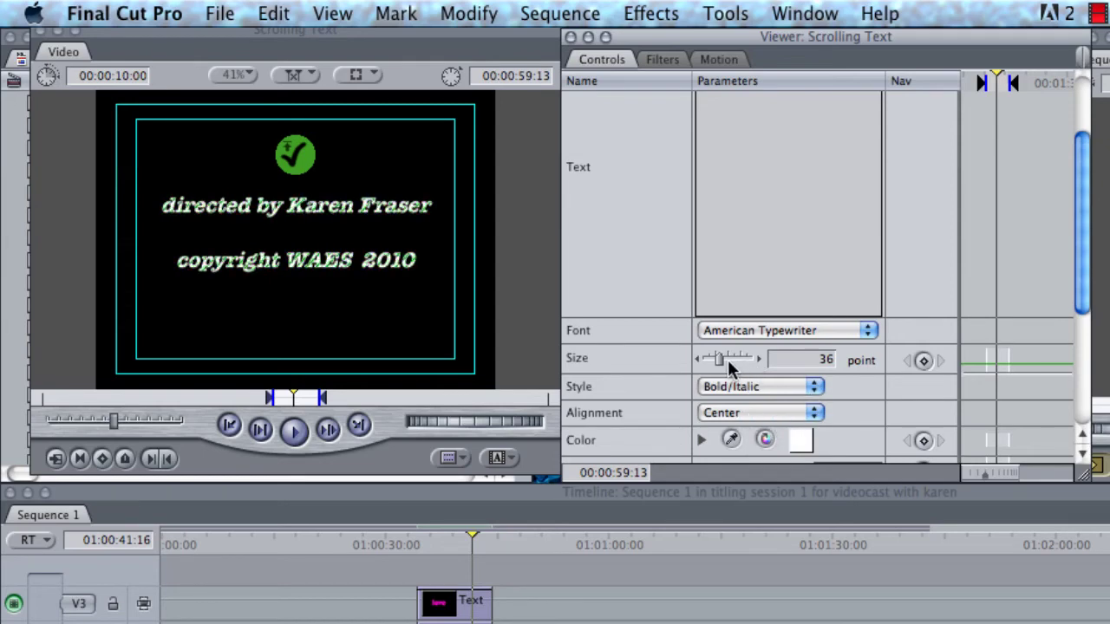
Enlarge the credits to 40 point and colour them orange-red.
{"action": "left_click_drag", "start_coordinate": [718, 358], "coordinate": [720, 358]}
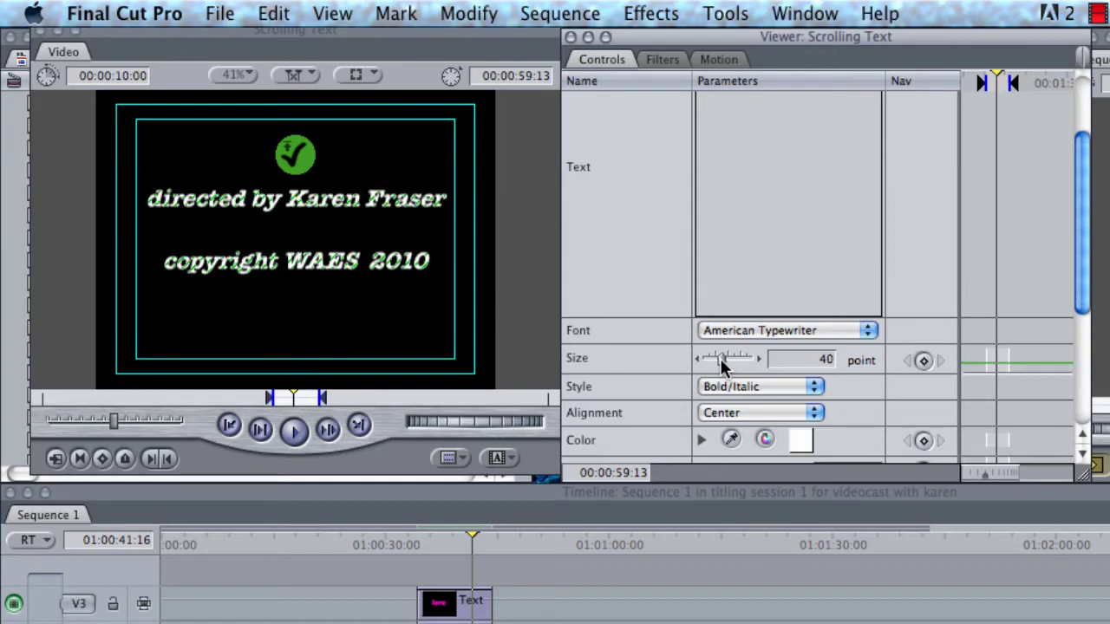
{"action": "left_click", "coordinate": [799, 444]}
{"action": "mouse_move", "coordinate": [803, 451]}
{"action": "left_mouse_down"}
{"action": "mouse_move", "coordinate": [753, 530]}
{"action": "mouse_move", "coordinate": [862, 367]}
{"action": "mouse_move", "coordinate": [890, 354]}
{"action": "mouse_move", "coordinate": [906, 379]}
{"action": "left_mouse_up"}
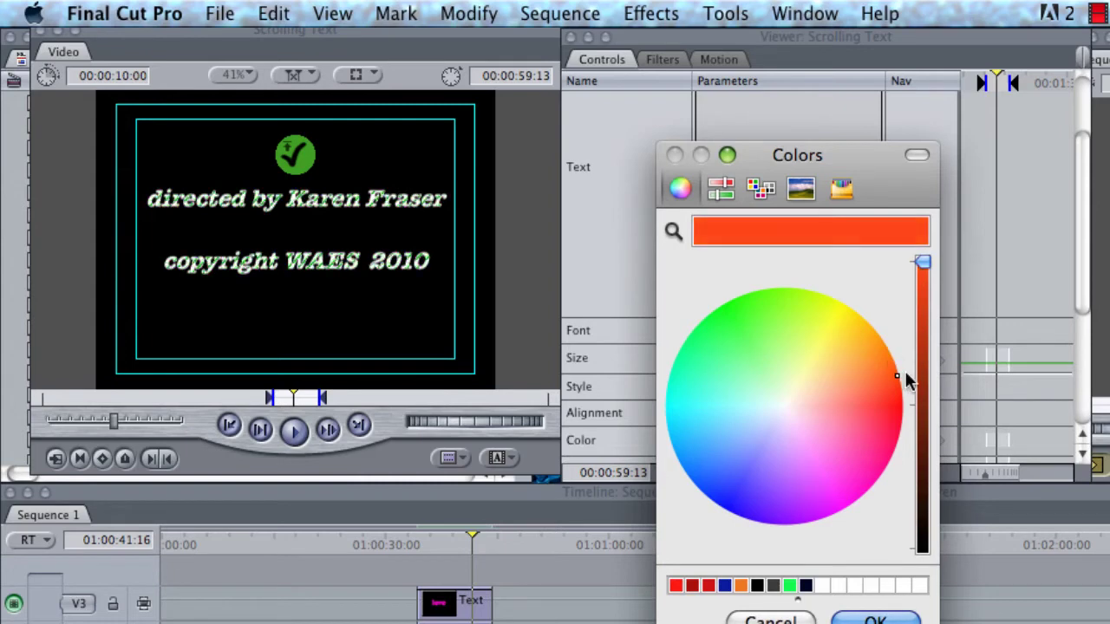
{"action": "left_click", "coordinate": [869, 619]}
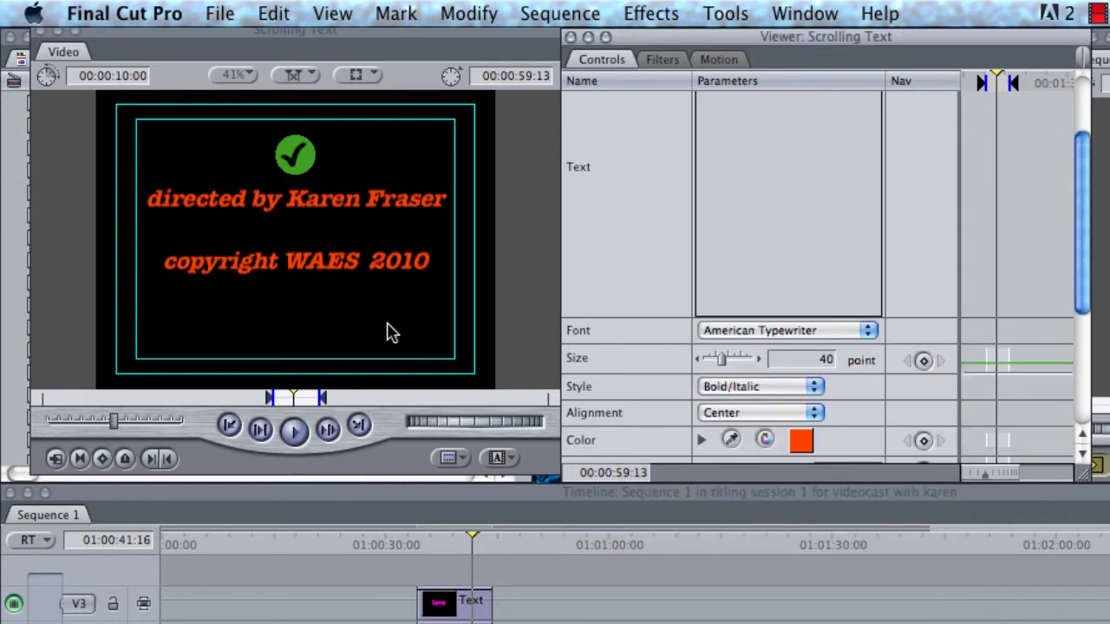
Set the credits' leading to -17% and fade size to 23%.
{"action": "left_click_drag", "start_coordinate": [1082, 274], "coordinate": [1063, 342]}
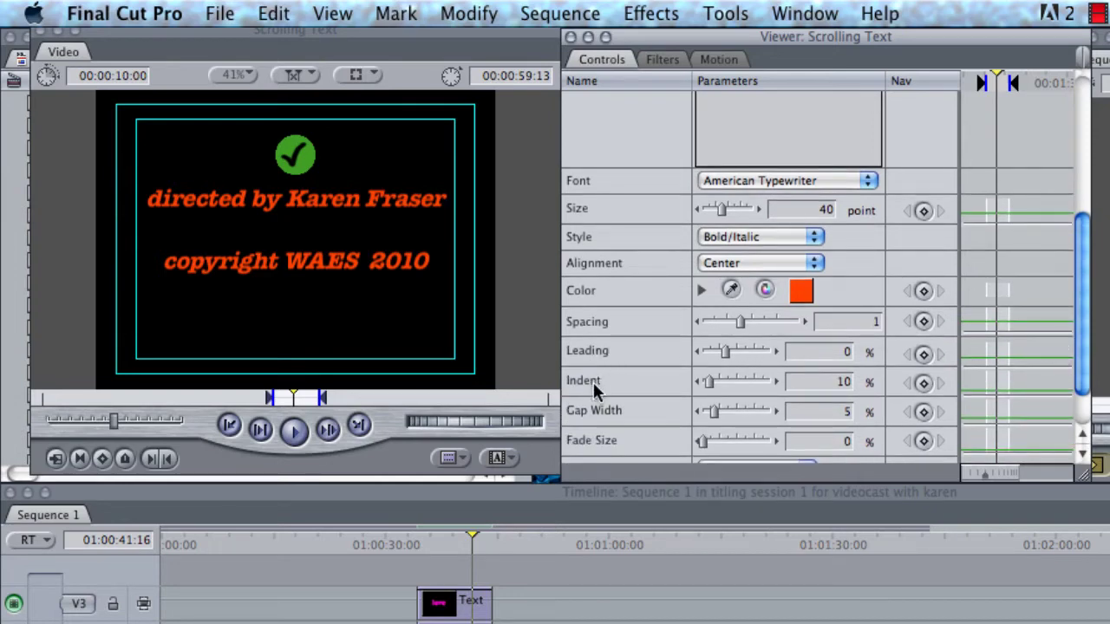
{"action": "mouse_move", "coordinate": [727, 352]}
{"action": "left_mouse_down"}
{"action": "mouse_move", "coordinate": [714, 353]}
{"action": "mouse_move", "coordinate": [728, 351]}
{"action": "mouse_move", "coordinate": [714, 353]}
{"action": "mouse_move", "coordinate": [724, 362]}
{"action": "left_mouse_up"}
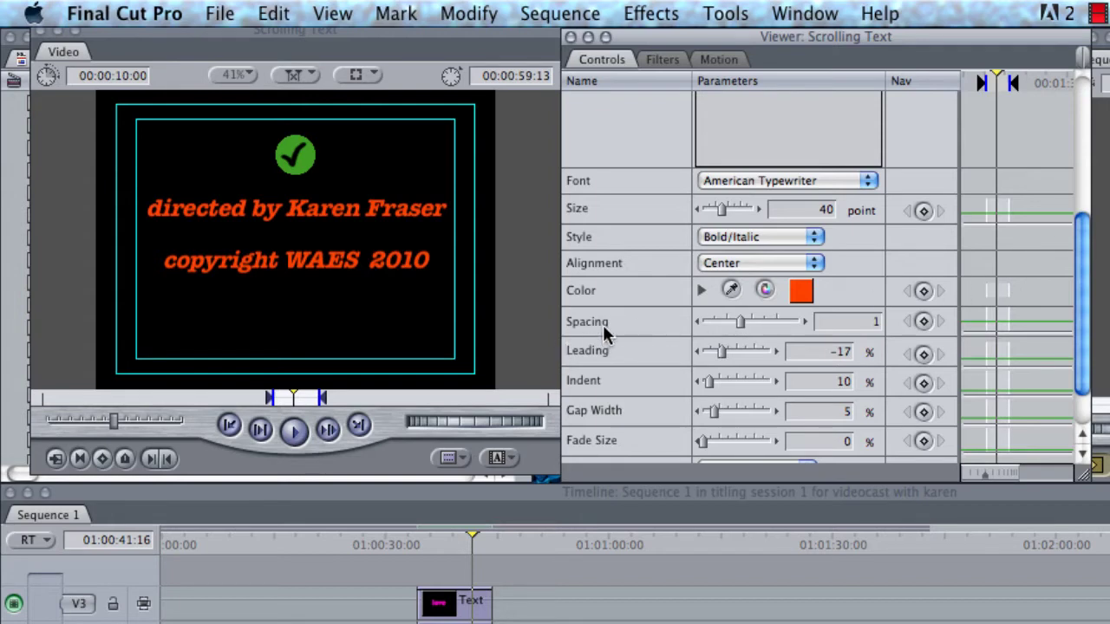
{"action": "left_click_drag", "start_coordinate": [740, 322], "coordinate": [738, 326]}
{"action": "left_click_drag", "start_coordinate": [1081, 351], "coordinate": [1082, 386]}
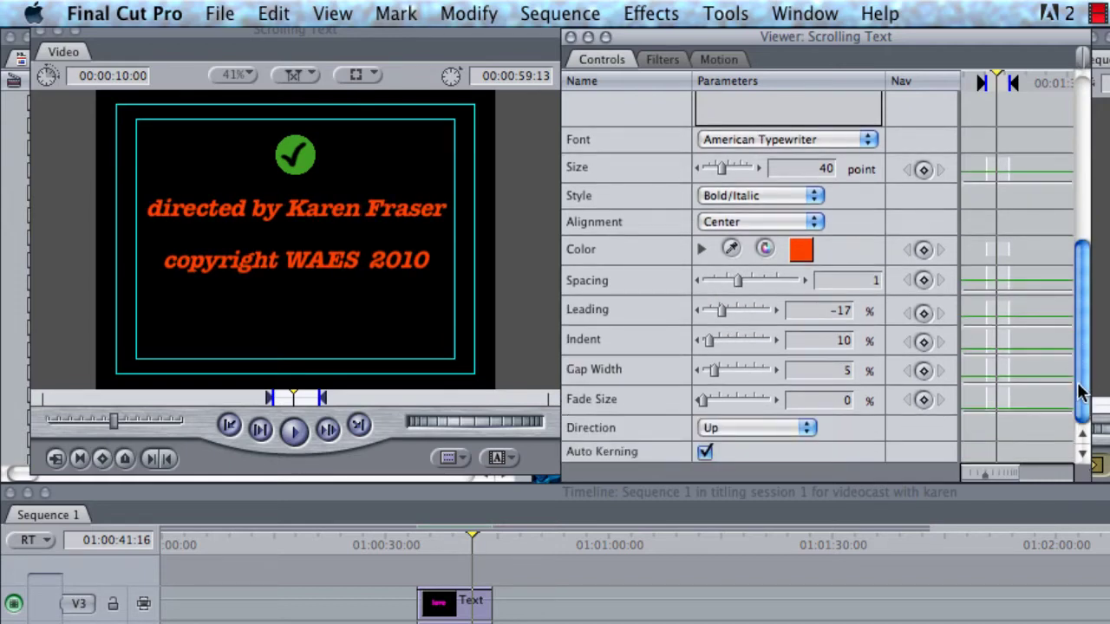
{"action": "left_click_drag", "start_coordinate": [701, 408], "coordinate": [731, 406]}
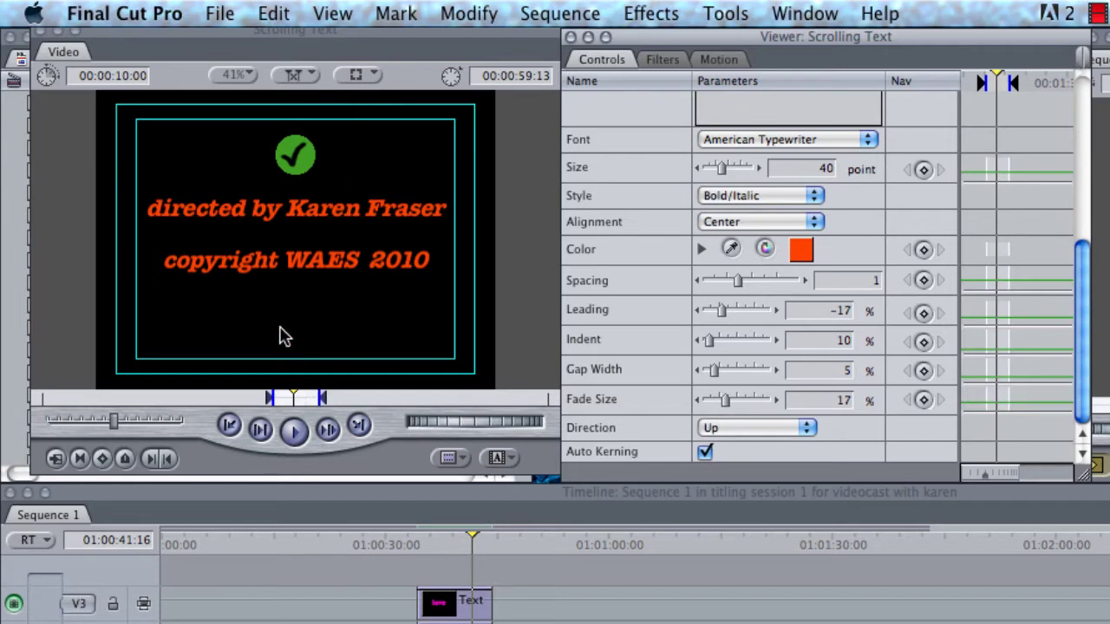
{"action": "left_click_drag", "start_coordinate": [292, 396], "coordinate": [305, 400]}
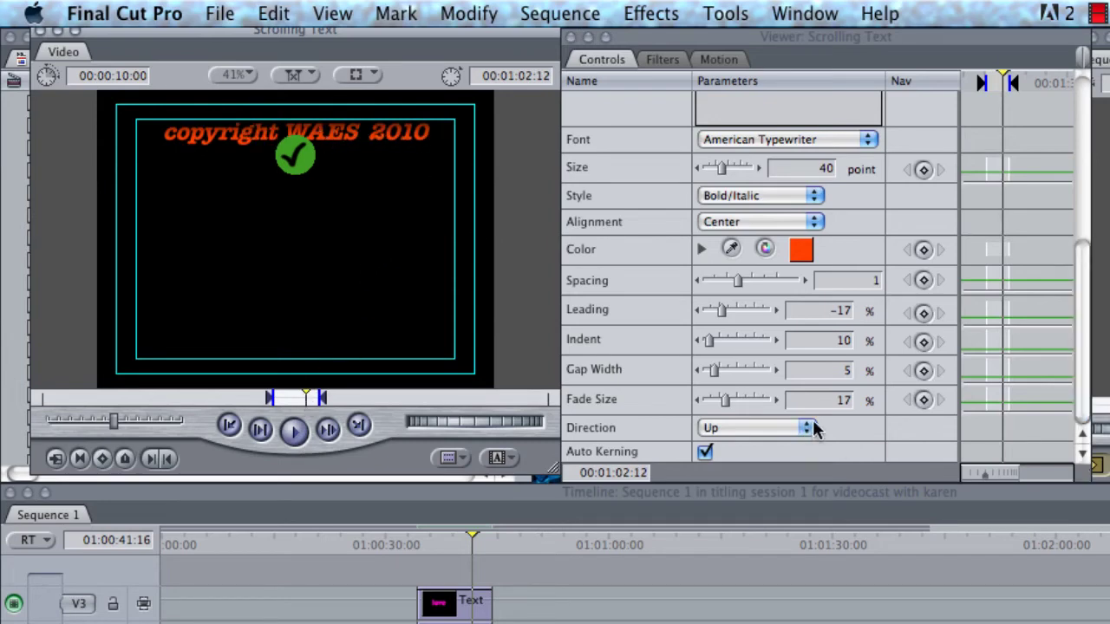
{"action": "mouse_move", "coordinate": [726, 401]}
{"action": "left_mouse_down"}
{"action": "mouse_move", "coordinate": [749, 402]}
{"action": "mouse_move", "coordinate": [735, 410]}
{"action": "left_mouse_up"}
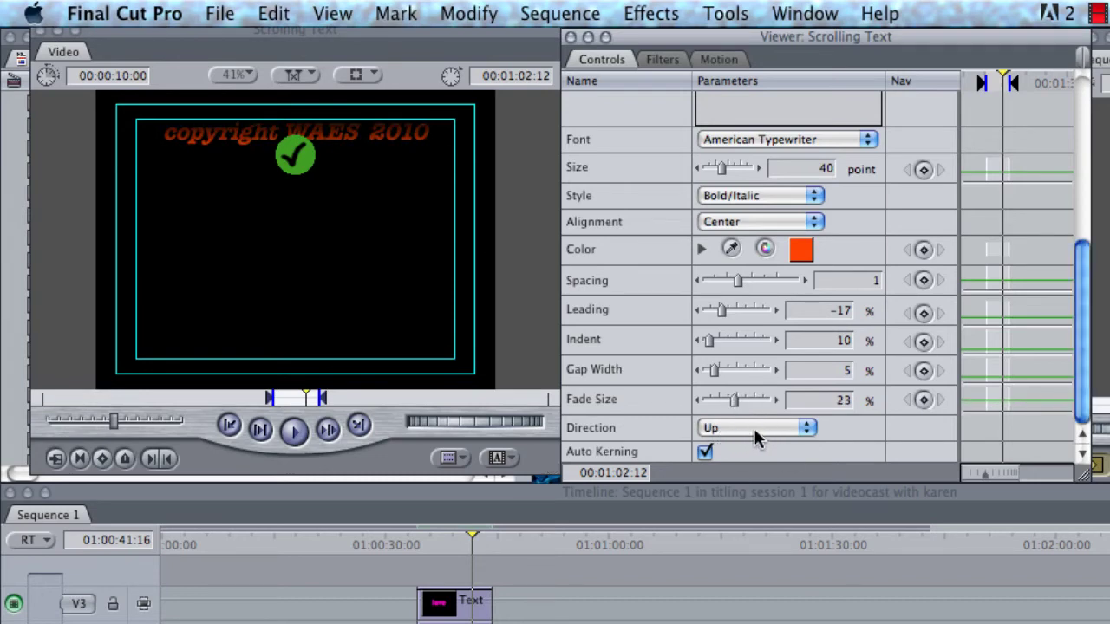
Keep scroll direction Up, preview the scroll, and reduce gap width to 4%.
{"action": "left_click", "coordinate": [751, 434]}
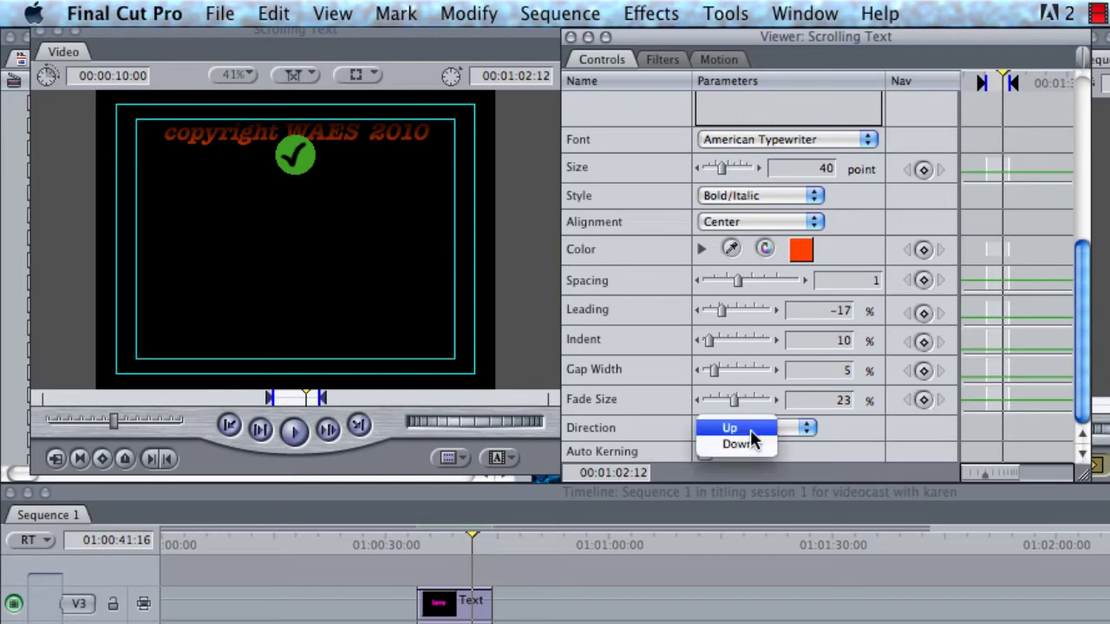
{"action": "left_click", "coordinate": [751, 431]}
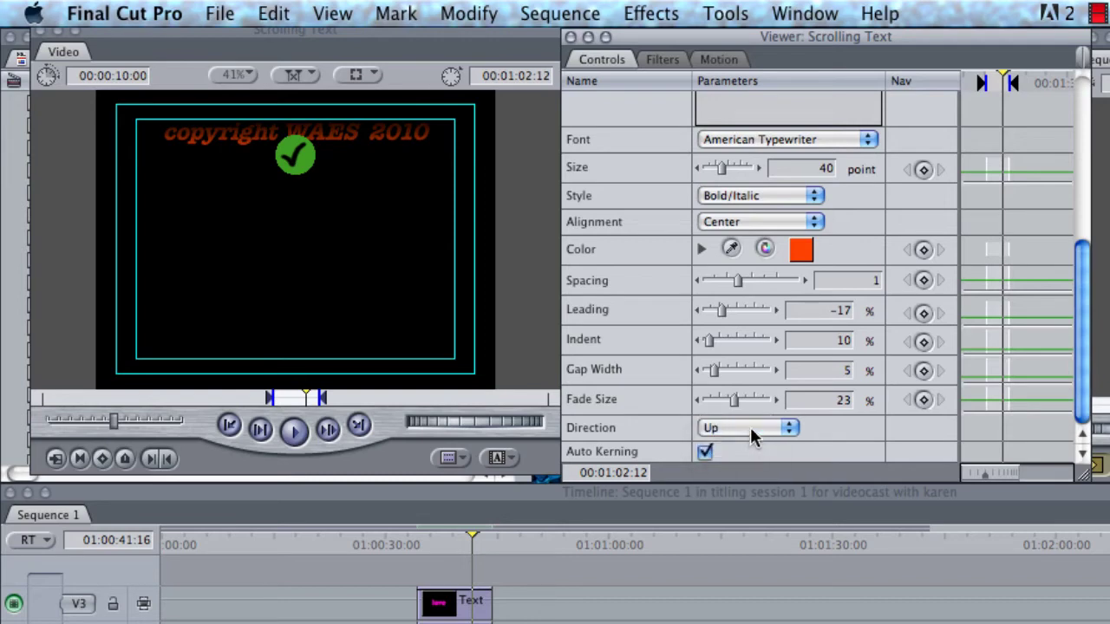
{"action": "left_click_drag", "start_coordinate": [303, 397], "coordinate": [298, 399]}
{"action": "left_click", "coordinate": [295, 431]}
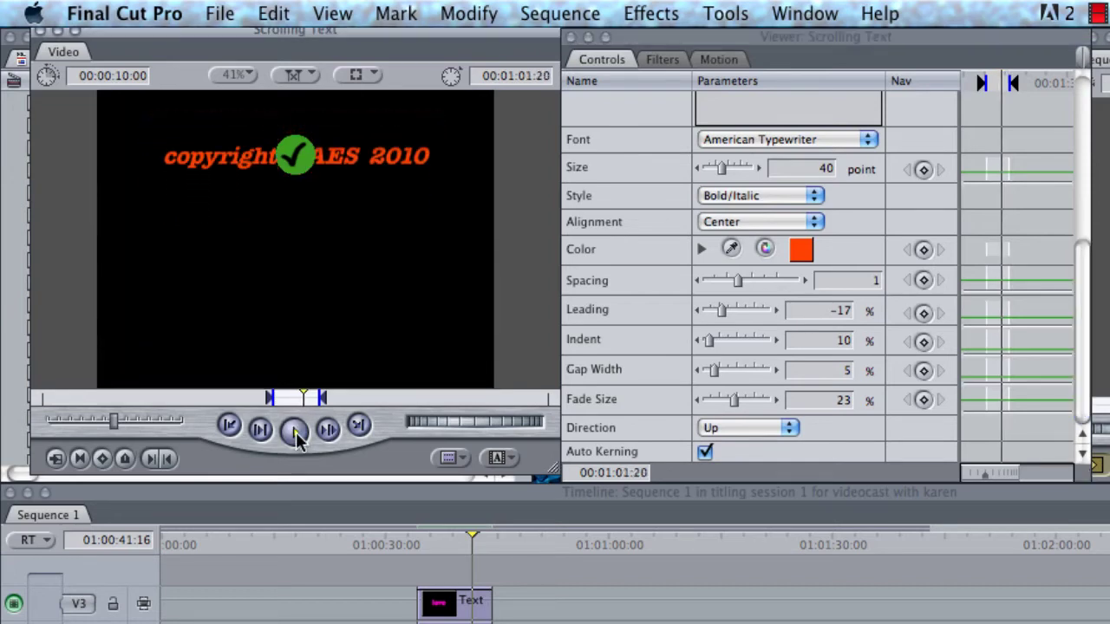
{"action": "left_click", "coordinate": [295, 433]}
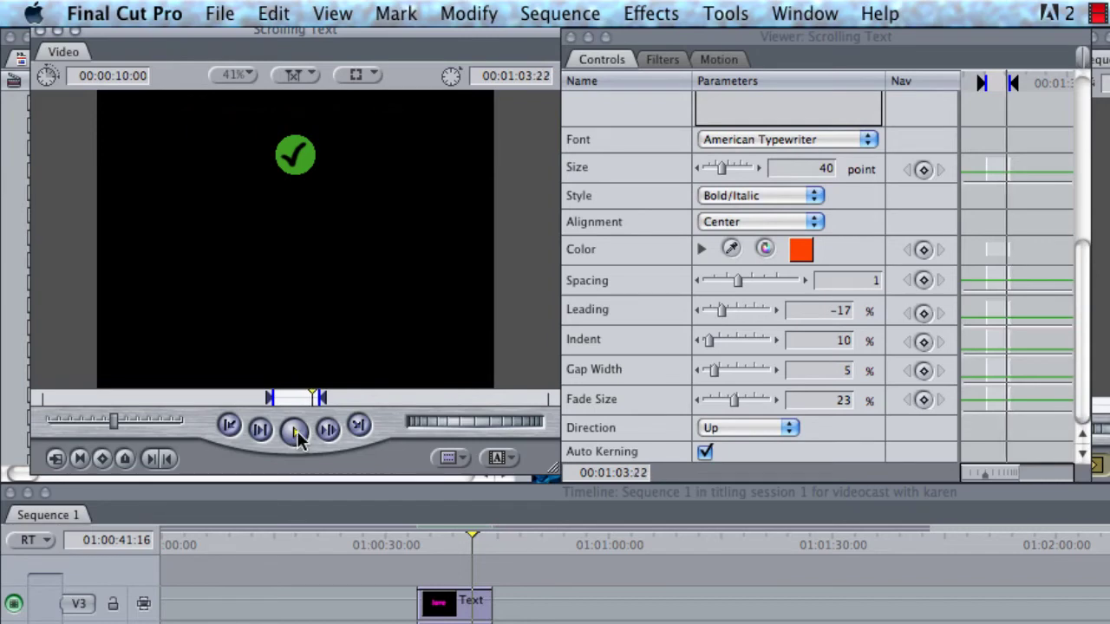
{"action": "mouse_move", "coordinate": [316, 397]}
{"action": "left_mouse_down"}
{"action": "mouse_move", "coordinate": [279, 398]}
{"action": "mouse_move", "coordinate": [294, 397]}
{"action": "left_mouse_up"}
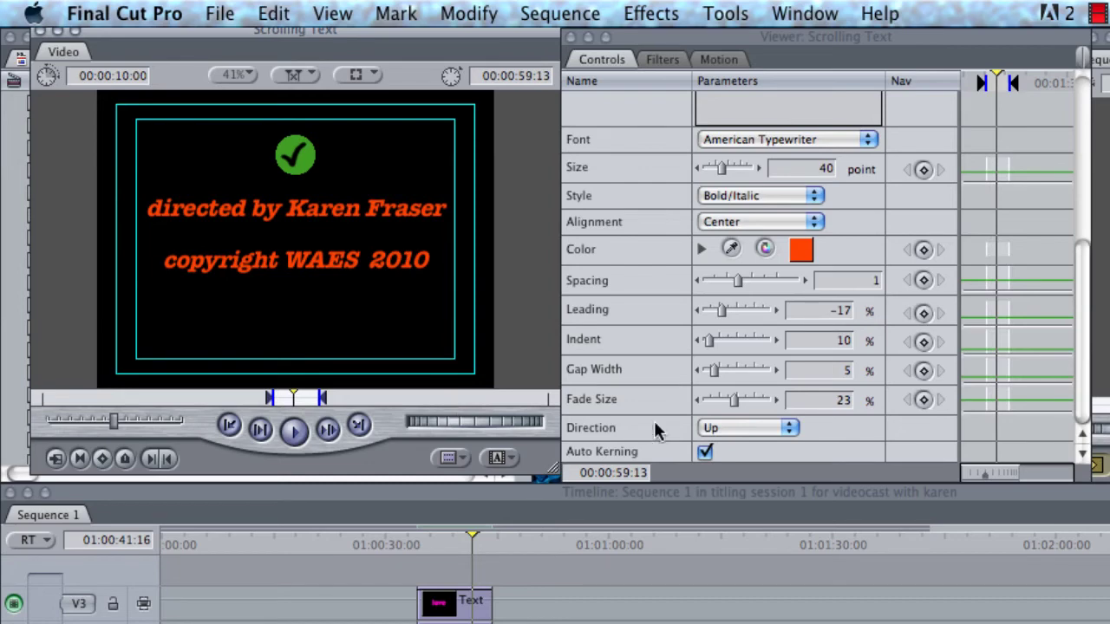
{"action": "left_click_drag", "start_coordinate": [715, 371], "coordinate": [711, 369]}
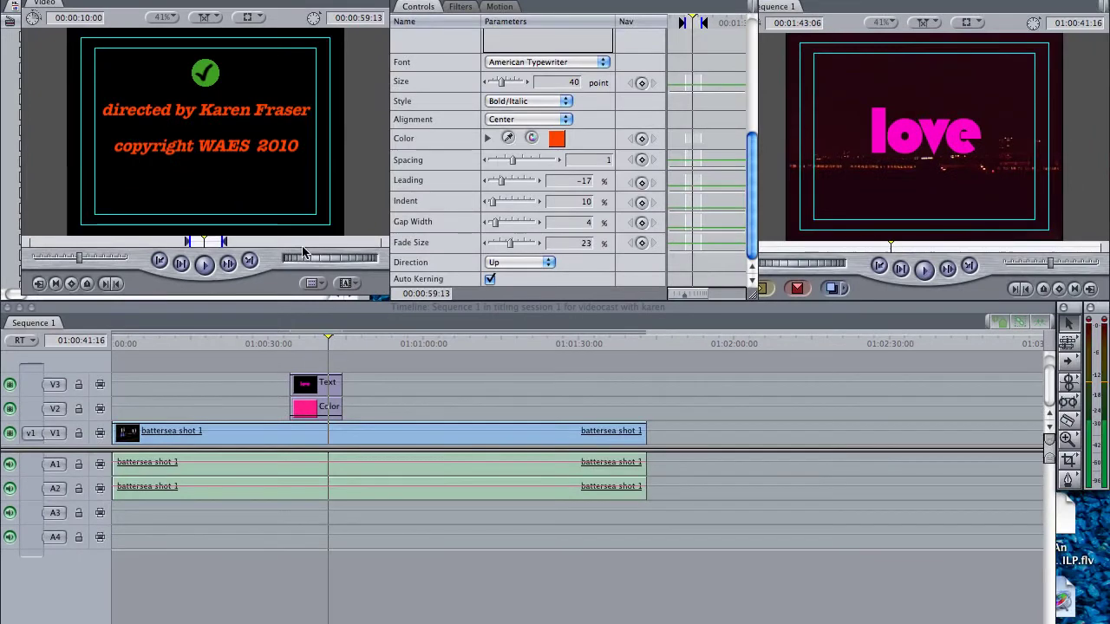
Drop the credits clip onto V2 after the Text clip, then uncover the Browser.
{"action": "left_click_drag", "start_coordinate": [259, 239], "coordinate": [479, 505]}
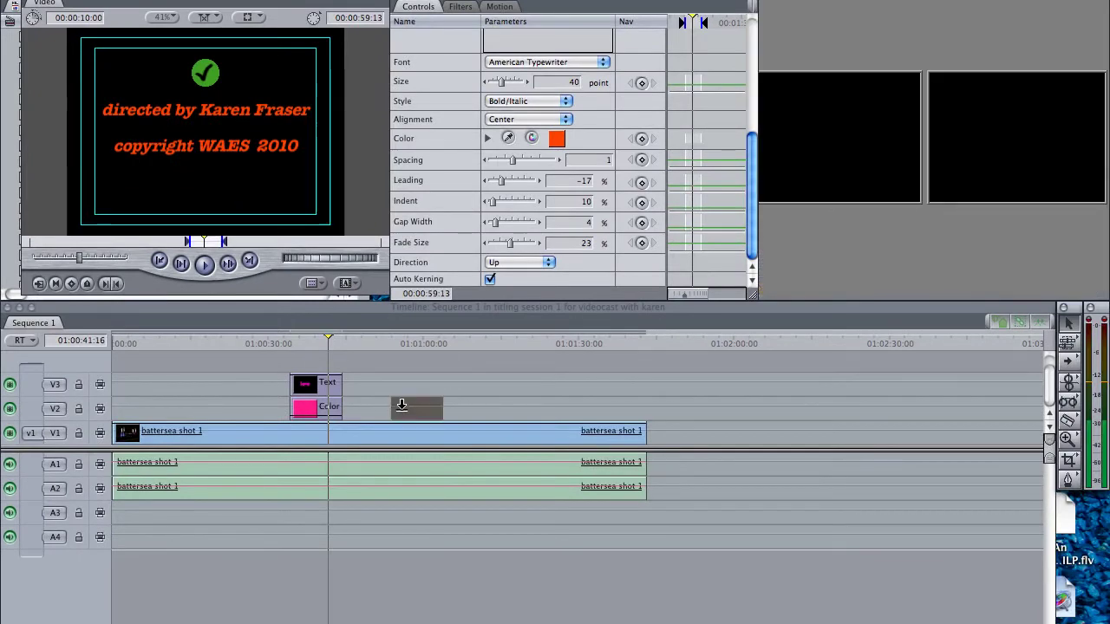
{"action": "left_click_drag", "start_coordinate": [402, 405], "coordinate": [404, 408]}
{"action": "left_click", "coordinate": [415, 341]}
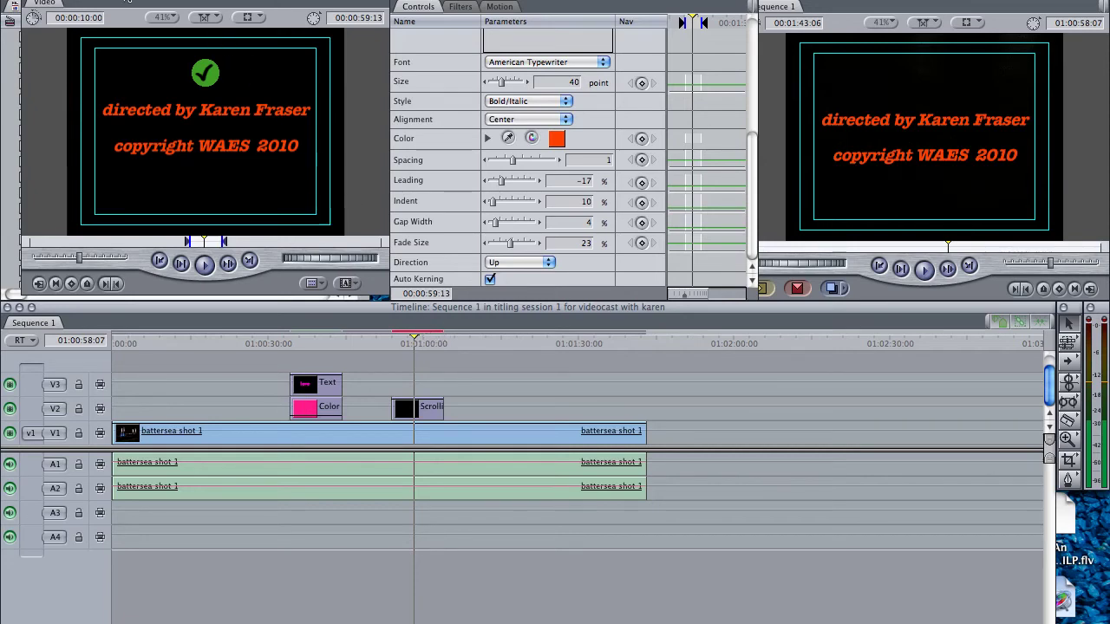
{"action": "left_click_drag", "start_coordinate": [54, 5], "coordinate": [423, 11]}
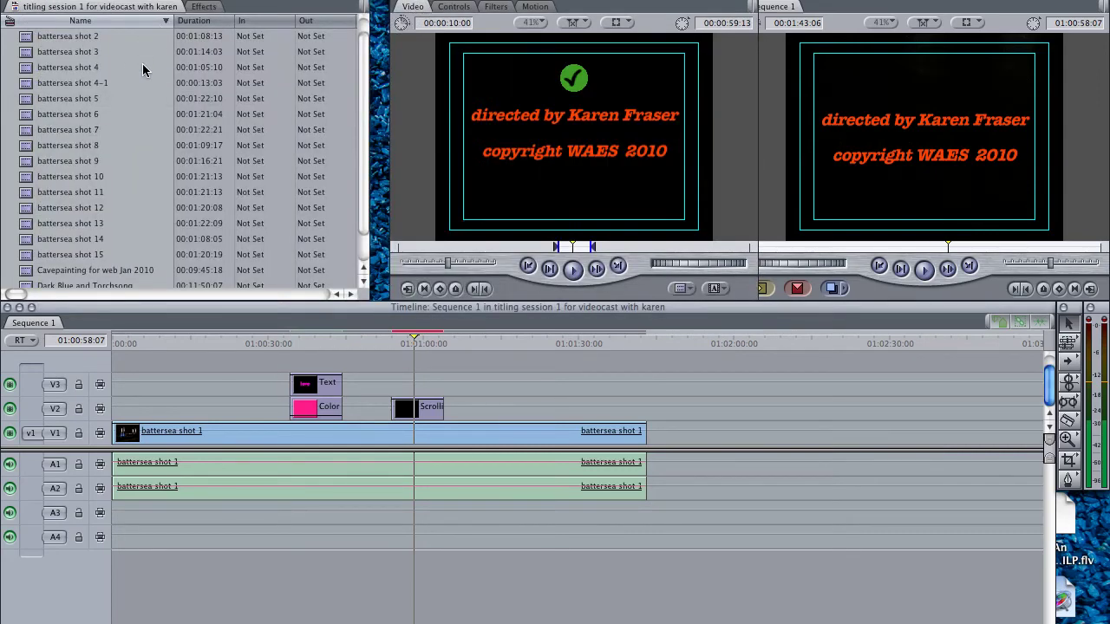
Select the love Text clip and V2 credits, then pick Scrolling Text in the Browser.
{"action": "left_click", "coordinate": [363, 92]}
{"action": "left_click_drag", "start_coordinate": [364, 95], "coordinate": [350, 74]}
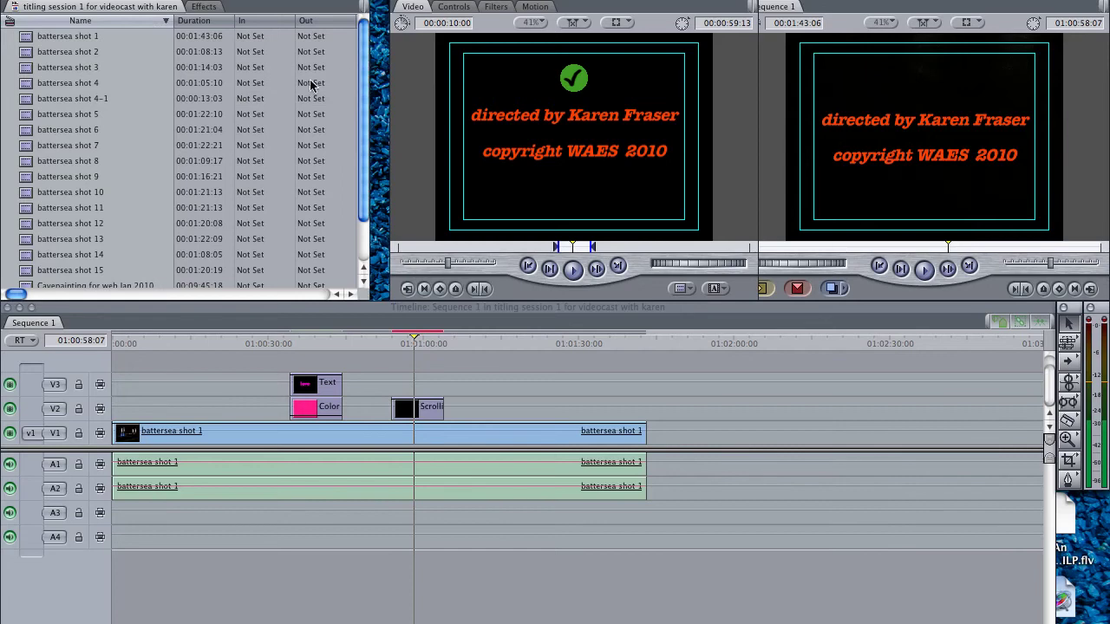
{"action": "left_click", "coordinate": [319, 345]}
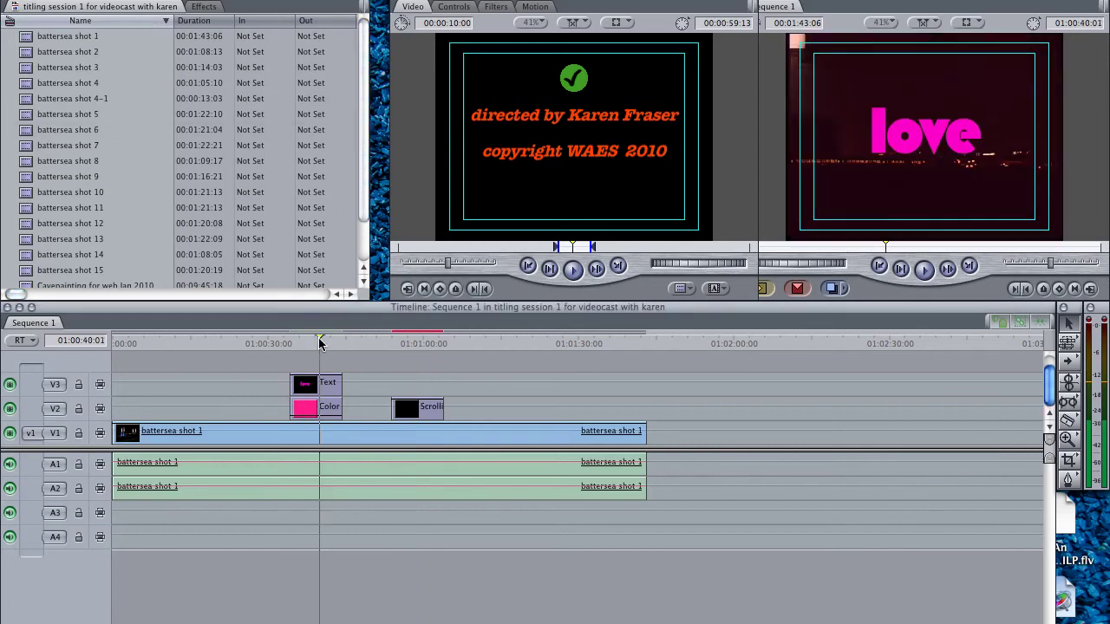
{"action": "left_click", "coordinate": [409, 344]}
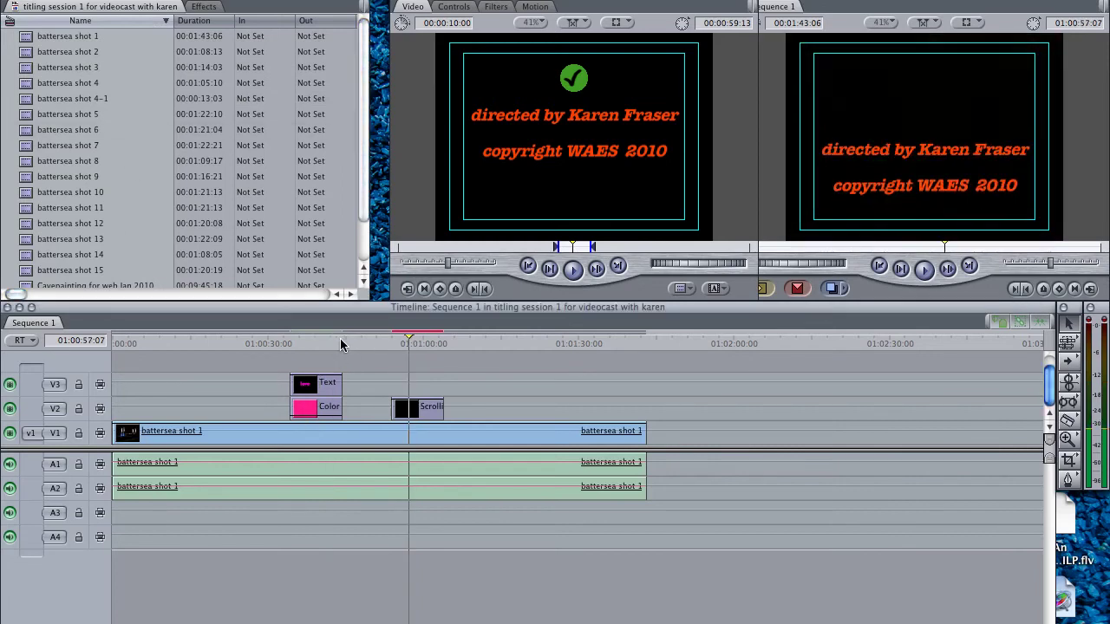
{"action": "left_click", "coordinate": [330, 344]}
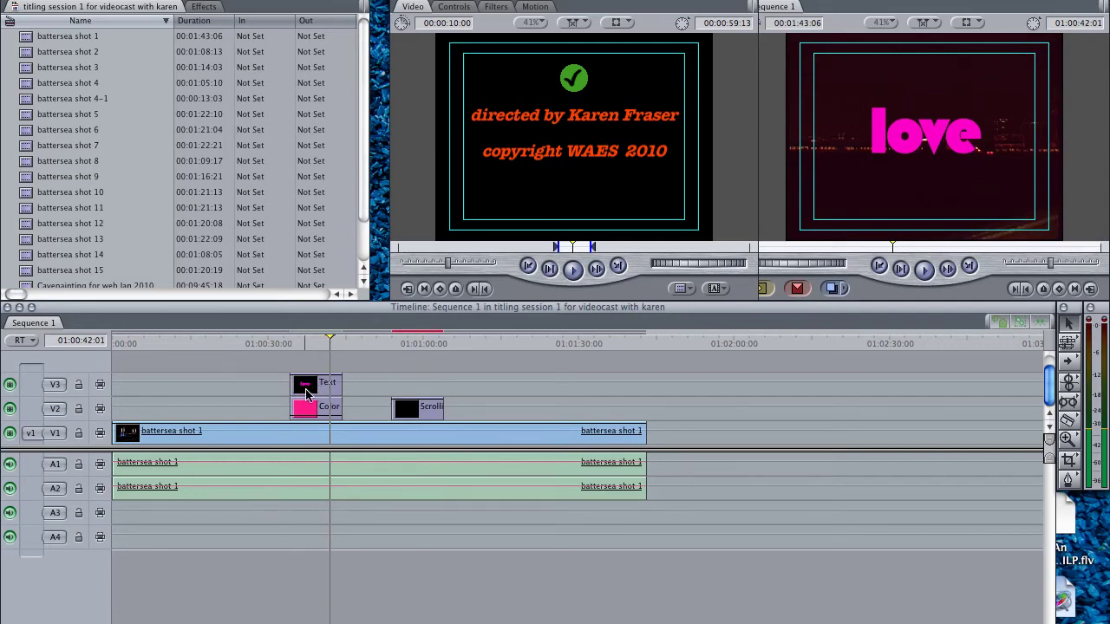
{"action": "left_click", "coordinate": [314, 387]}
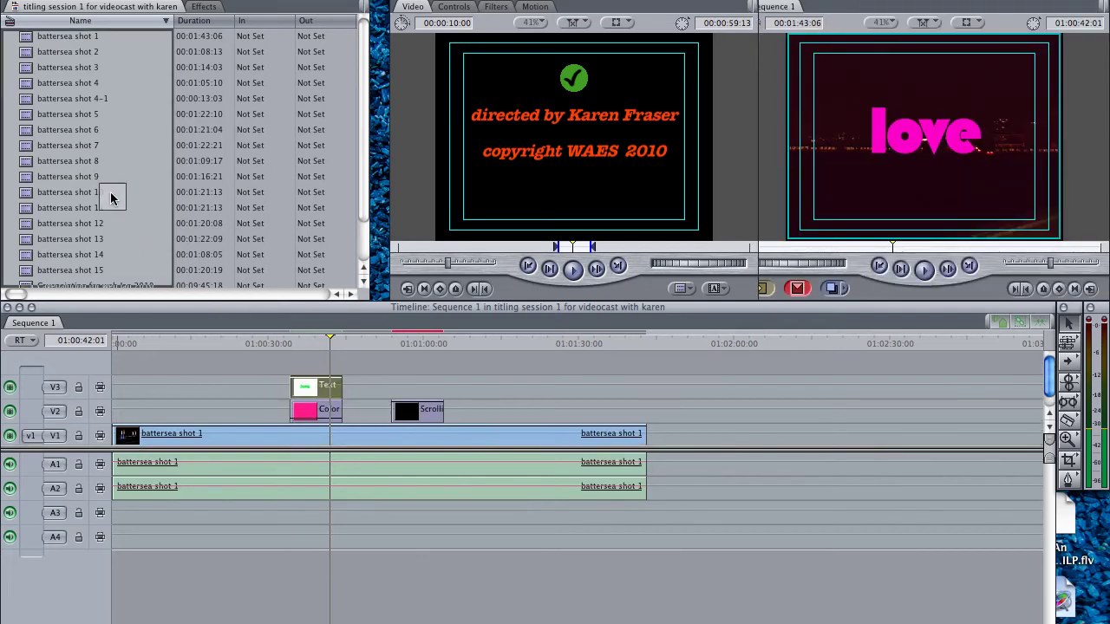
{"action": "left_click_drag", "start_coordinate": [115, 198], "coordinate": [374, 371]}
{"action": "left_click_drag", "start_coordinate": [410, 414], "coordinate": [135, 167]}
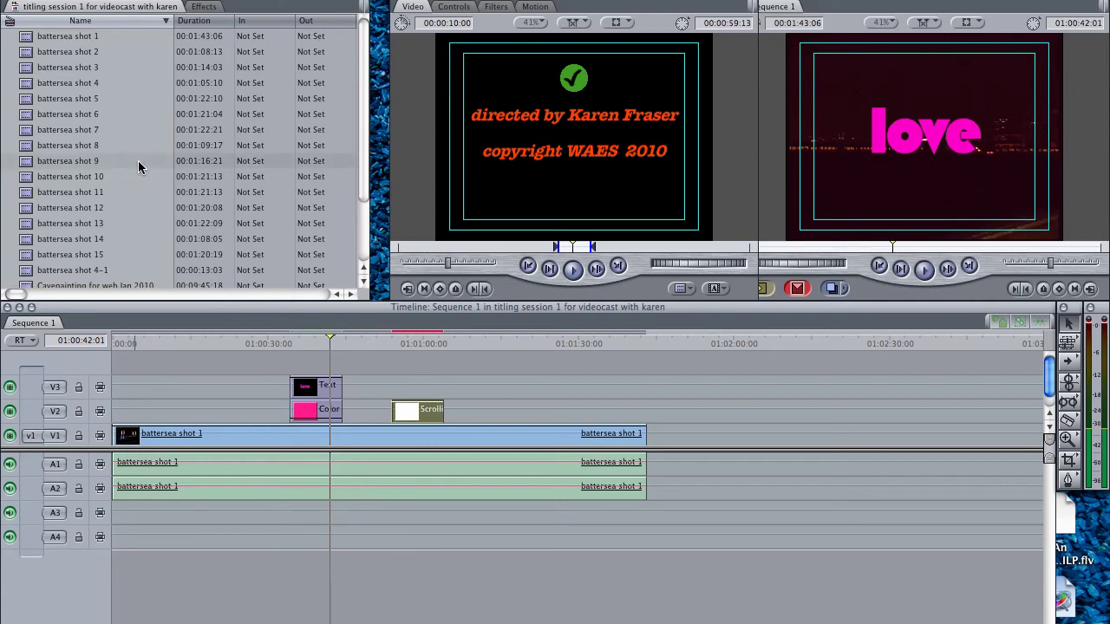
{"action": "left_click_drag", "start_coordinate": [365, 196], "coordinate": [364, 260]}
{"action": "left_click", "coordinate": [57, 253]}
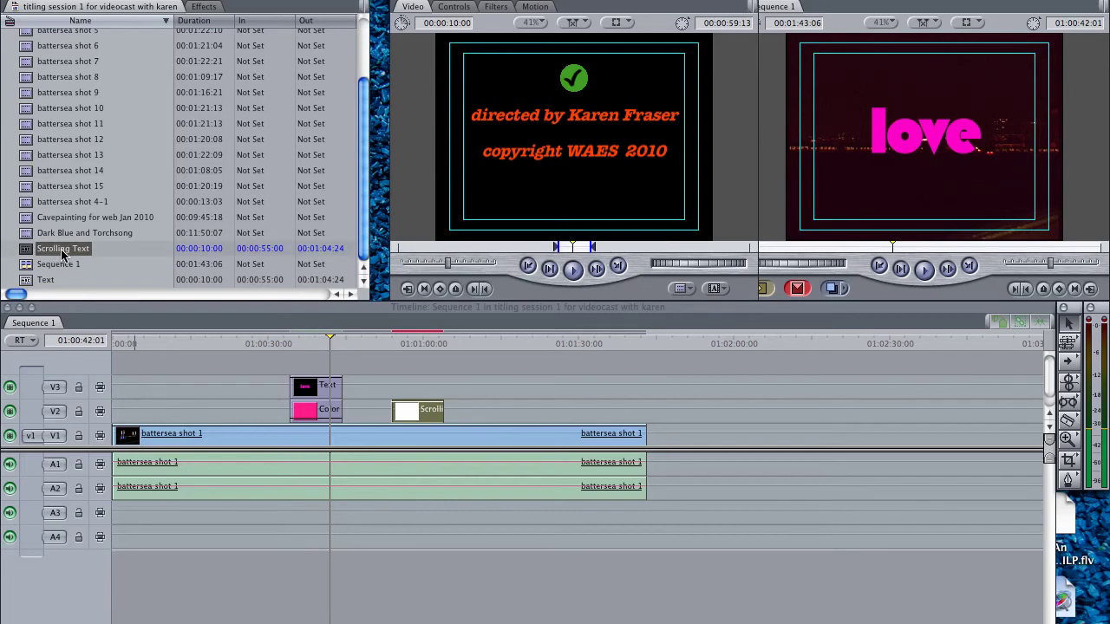
Rename the Scrolling Text clip to 'directed & copyright moving title'.
{"action": "left_click", "coordinate": [62, 252]}
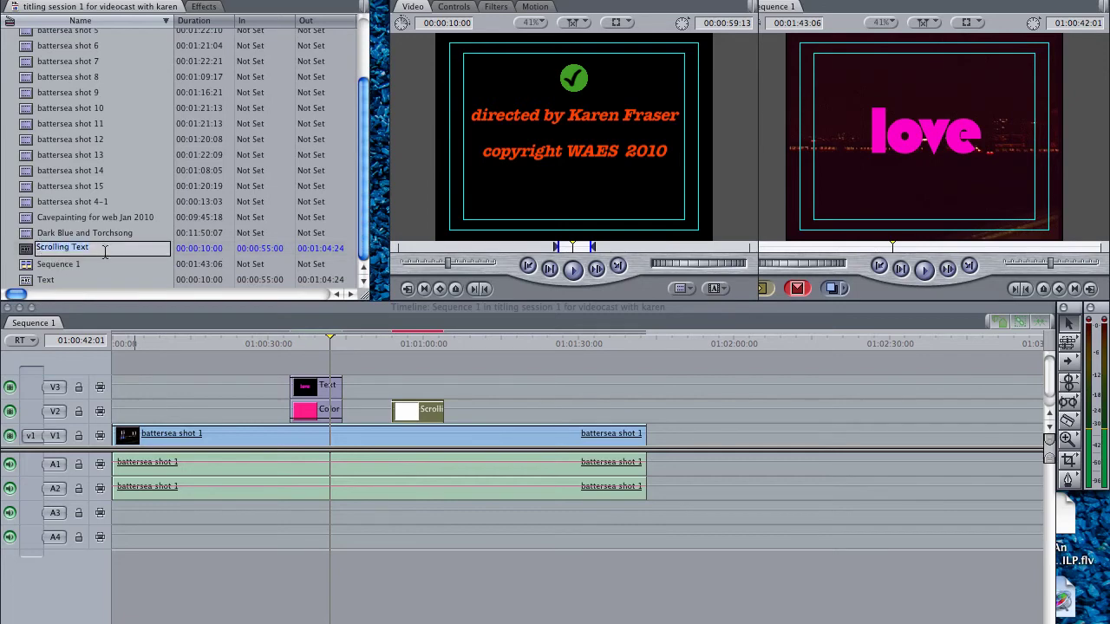
{"action": "type", "text": "d"}
{"action": "type", "text": "itle"}
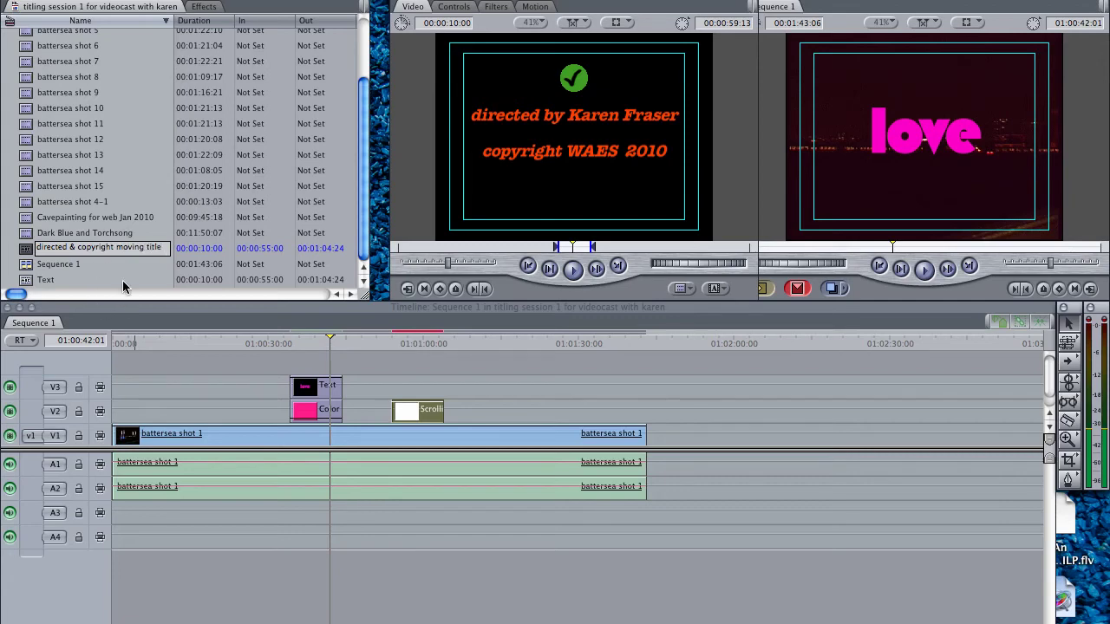
{"action": "key", "text": "Return"}
Rename the Text clip to 'love title'.
{"action": "left_click", "coordinate": [48, 280]}
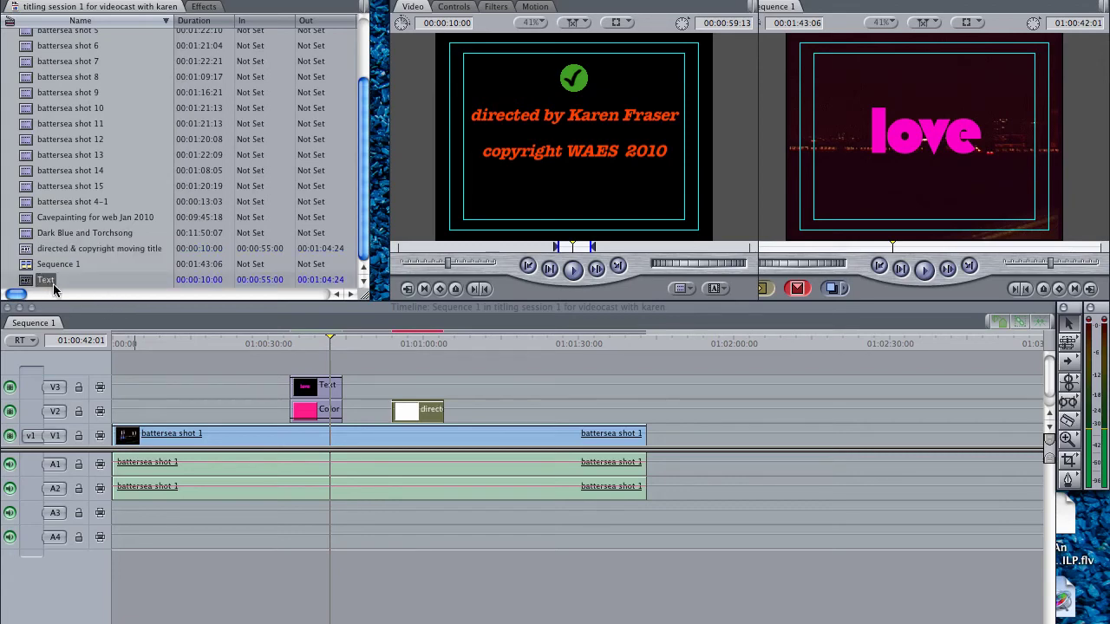
{"action": "left_click", "coordinate": [51, 281]}
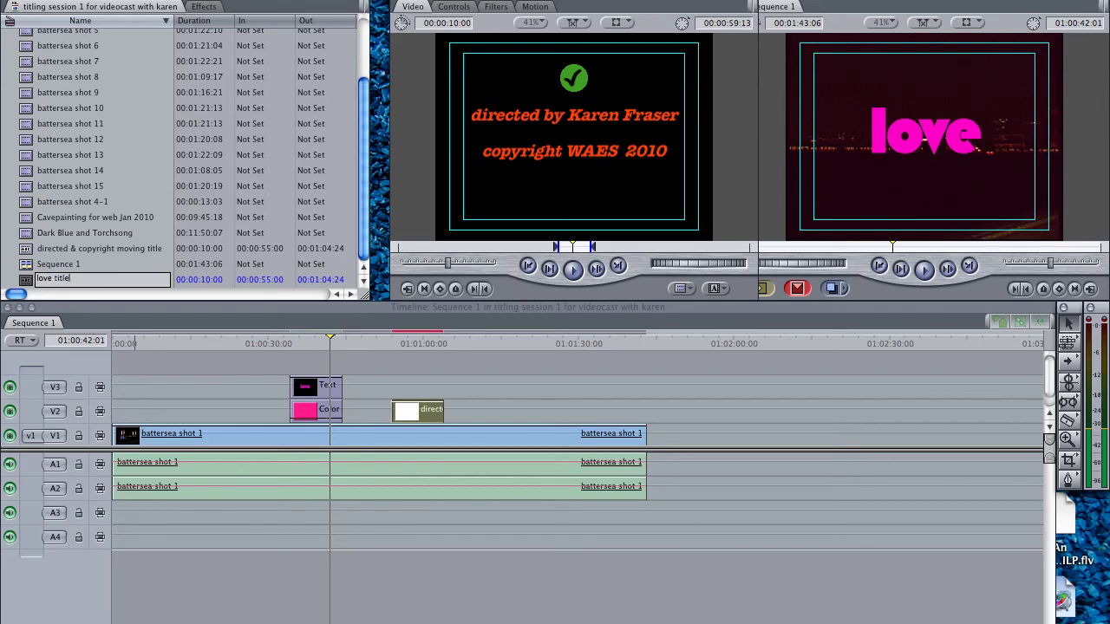
{"action": "key", "text": "Return"}
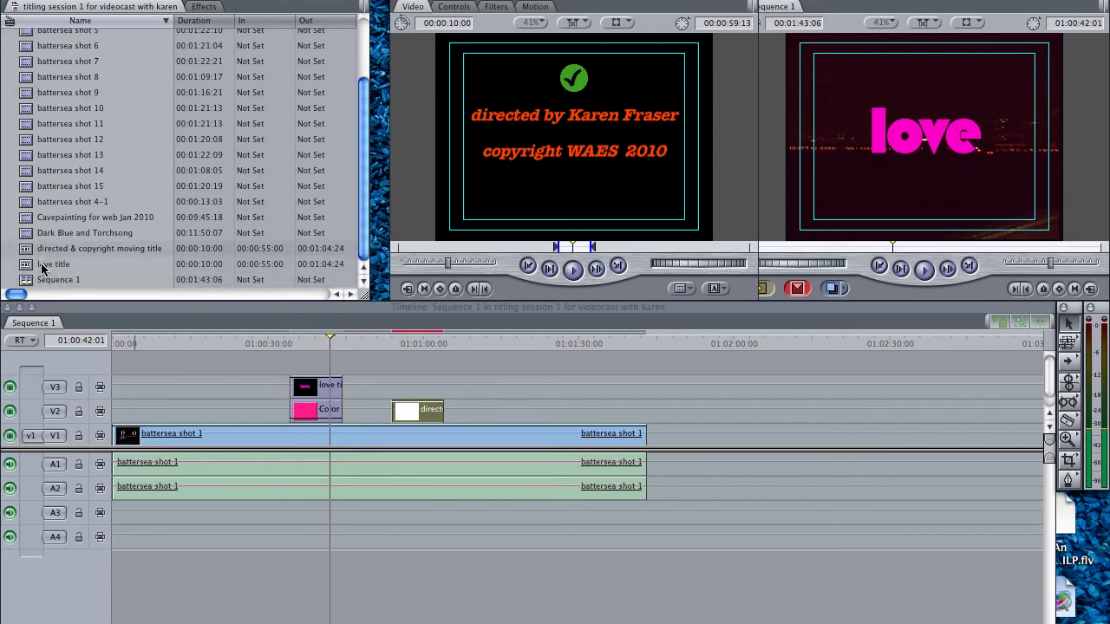
Play the sequence from just before the love title, then play the credits section.
{"action": "left_click_drag", "start_coordinate": [327, 338], "coordinate": [299, 340]}
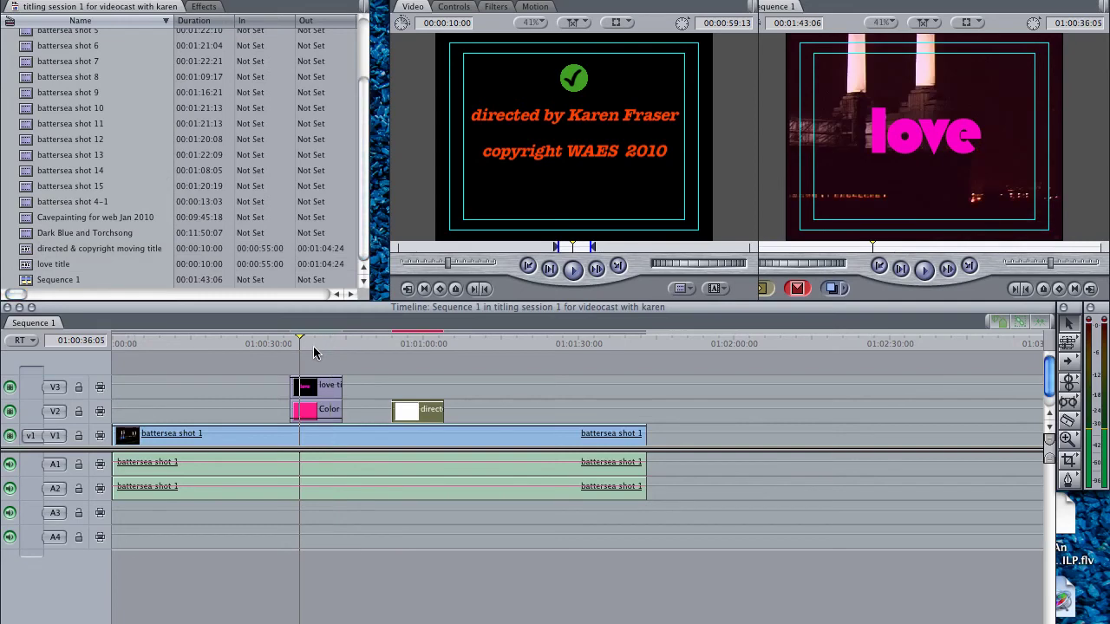
{"action": "key", "text": "space"}
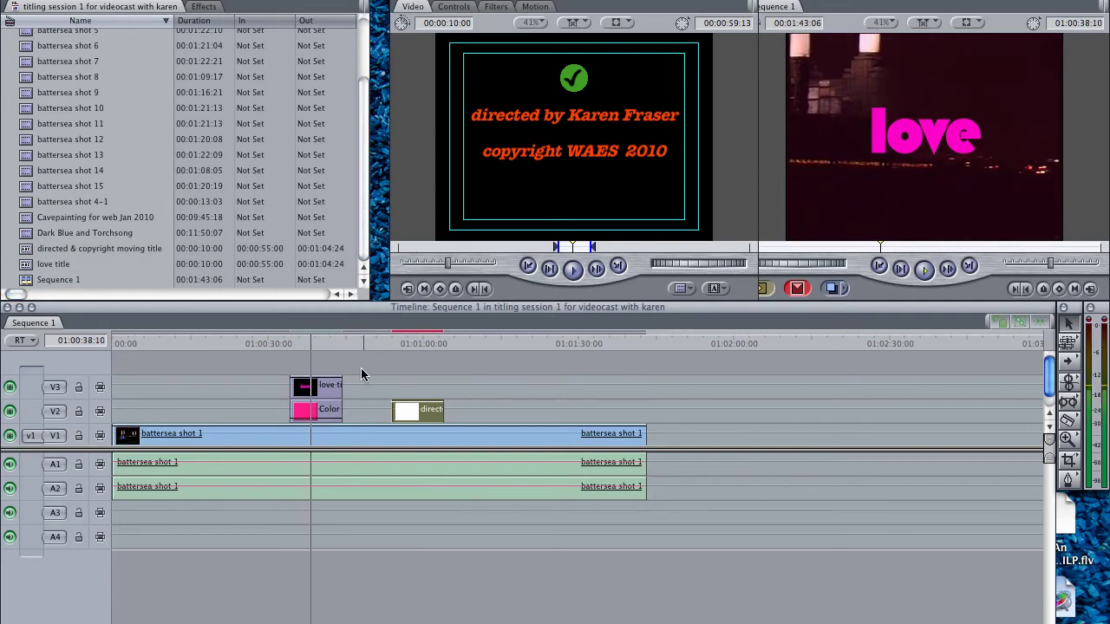
{"action": "left_click", "coordinate": [404, 339]}
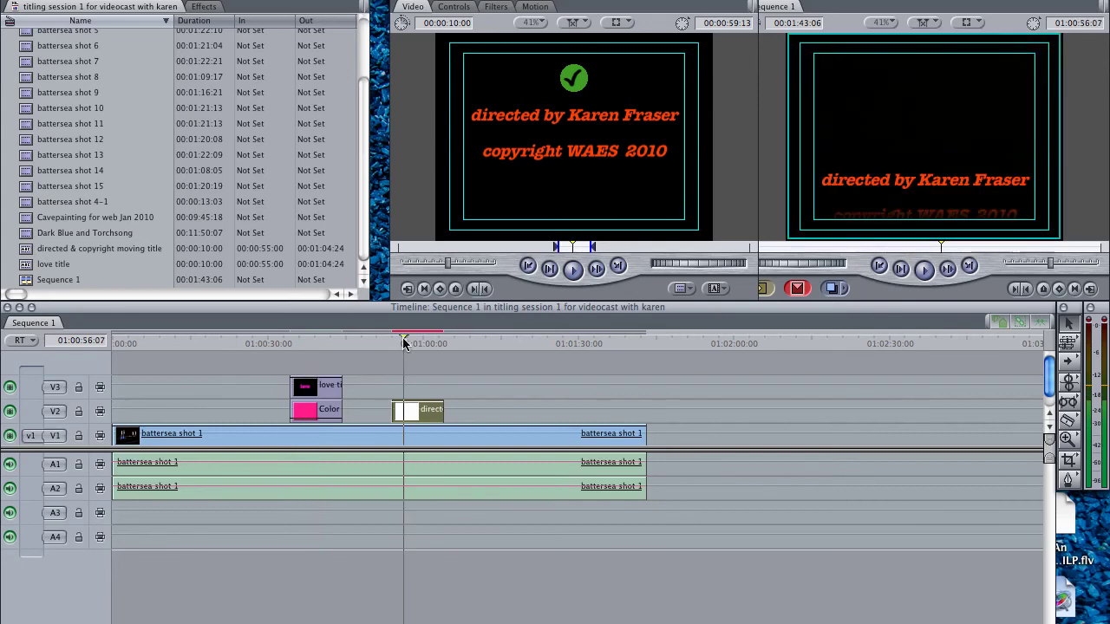
{"action": "key", "text": "space"}
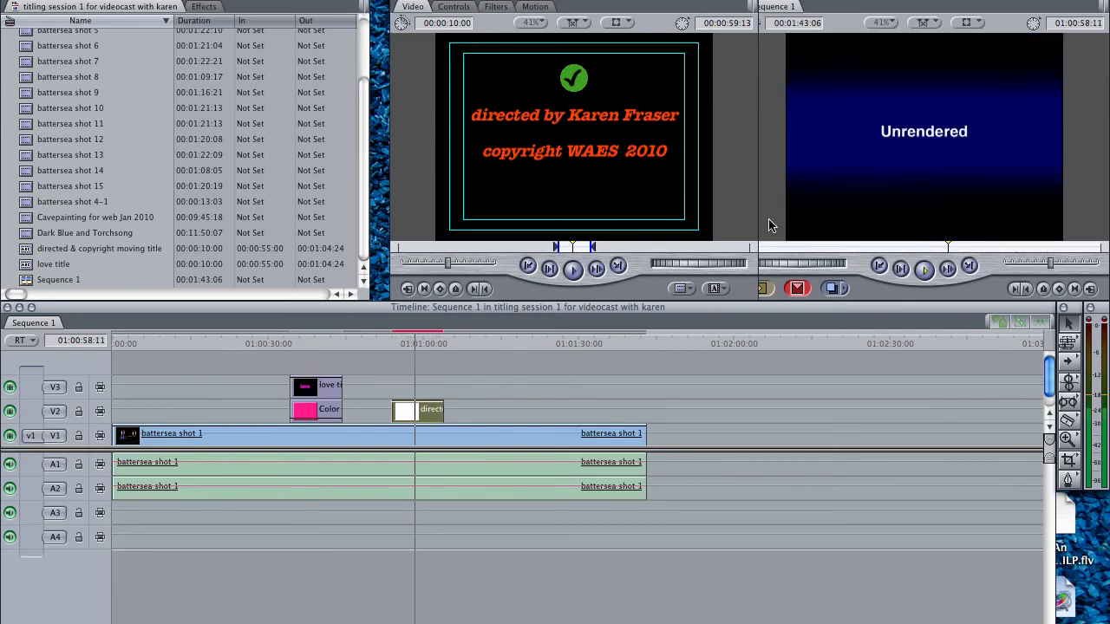
{"action": "key", "text": "space"}
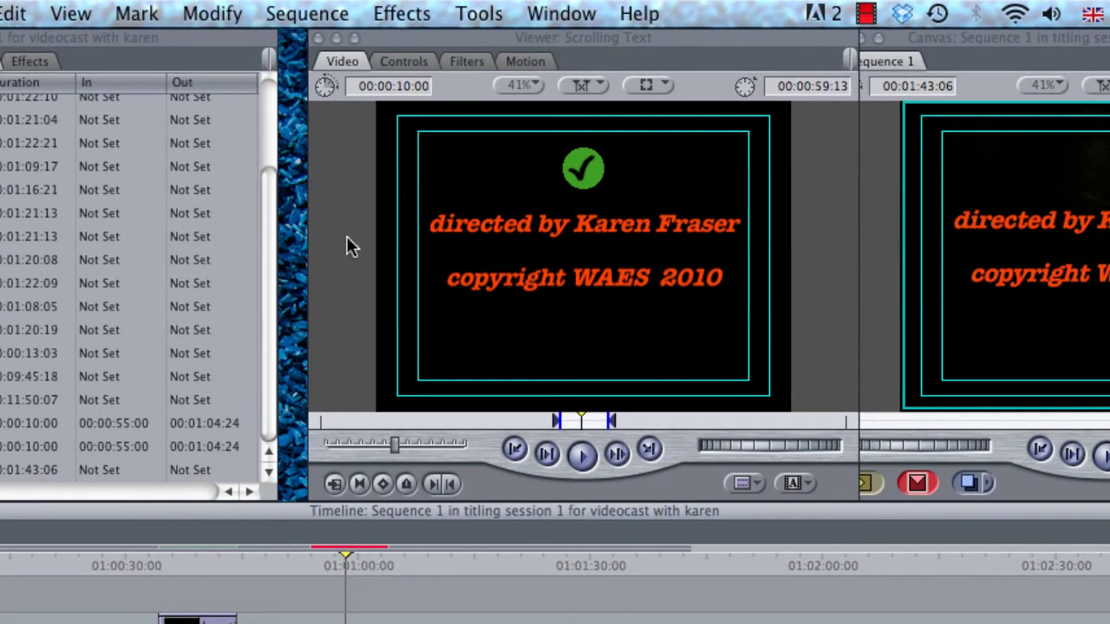
Render the sequence with Sequence > Render Only > Needs Render.
{"action": "left_click", "coordinate": [300, 16]}
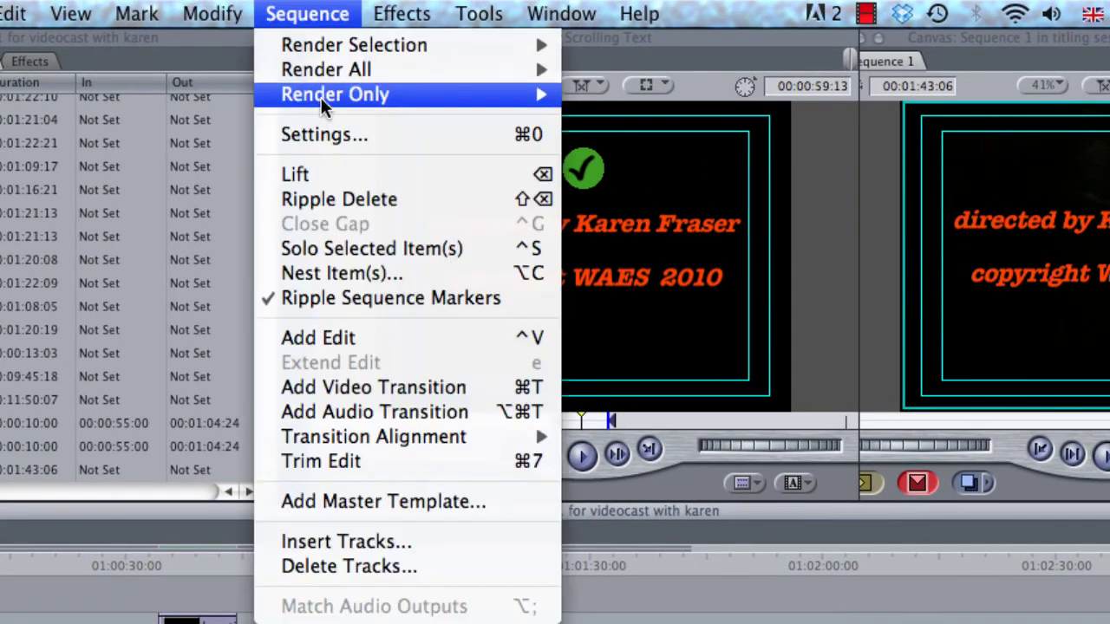
{"action": "mouse_move", "coordinate": [319, 95]}
{"action": "left_click", "coordinate": [633, 95]}
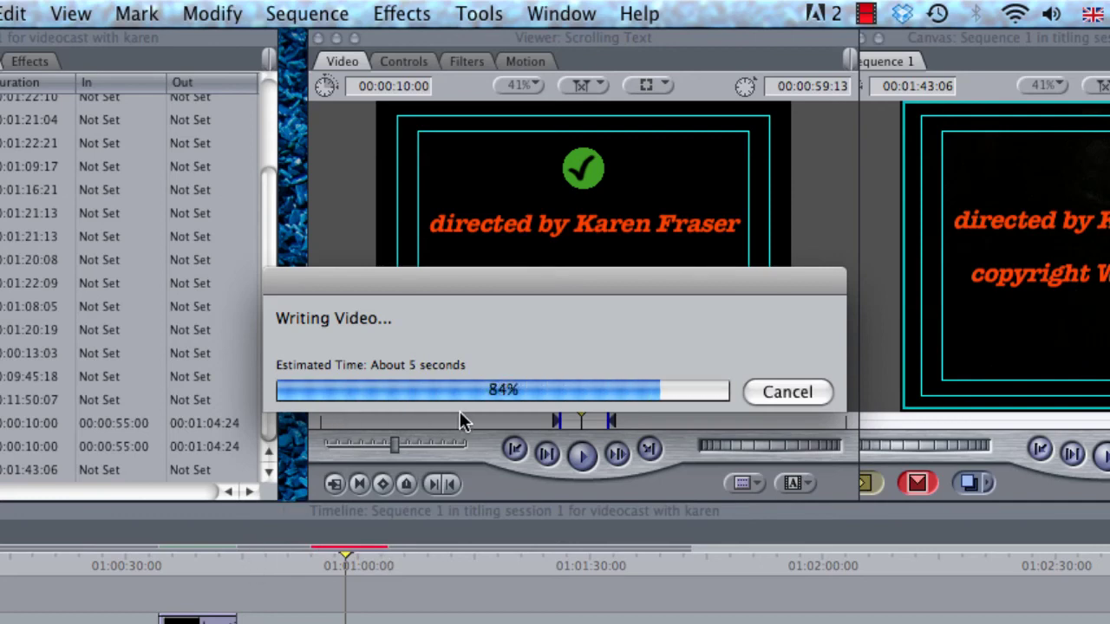
Play the rendered orange credits until both lines scroll off frame, then return the playhead to the love title.
{"action": "left_click", "coordinate": [313, 560]}
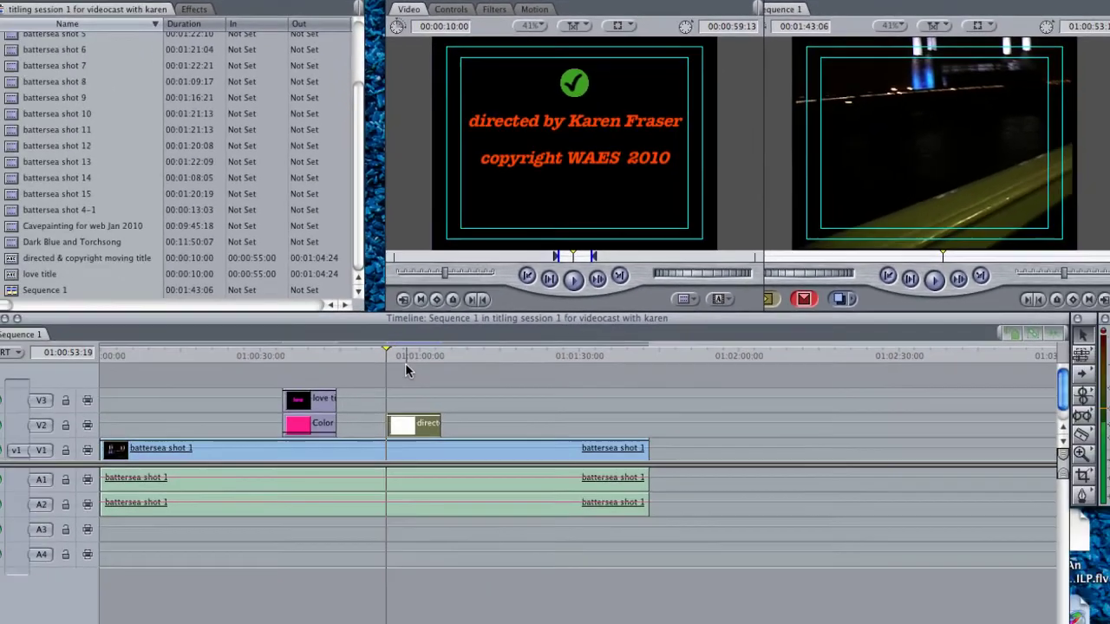
{"action": "key", "text": "space"}
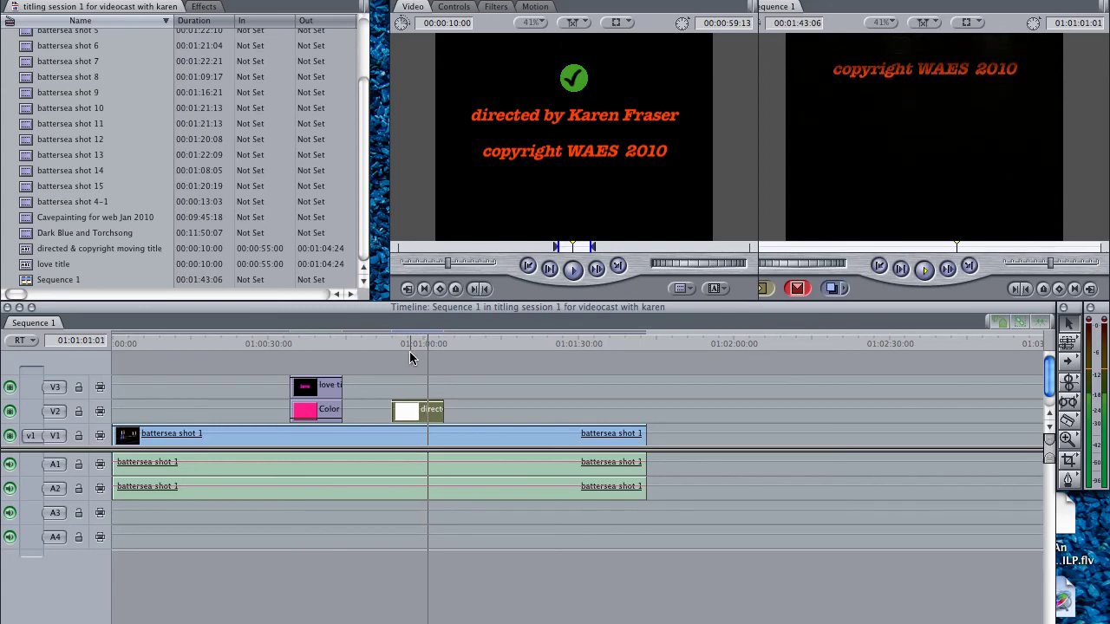
{"action": "key", "text": "space"}
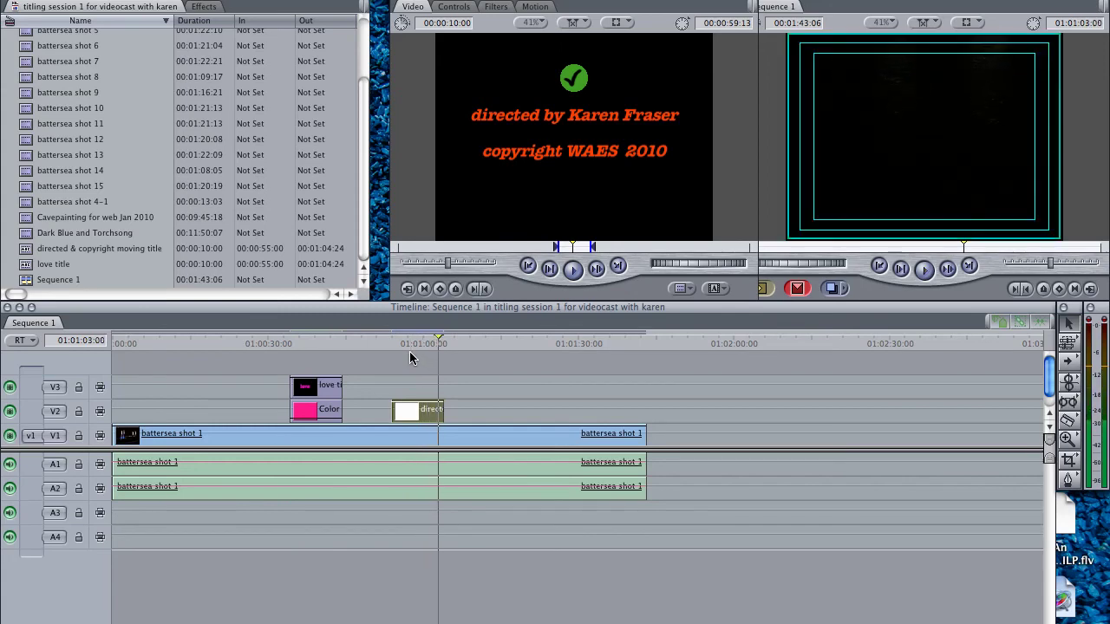
{"action": "left_click", "coordinate": [312, 349]}
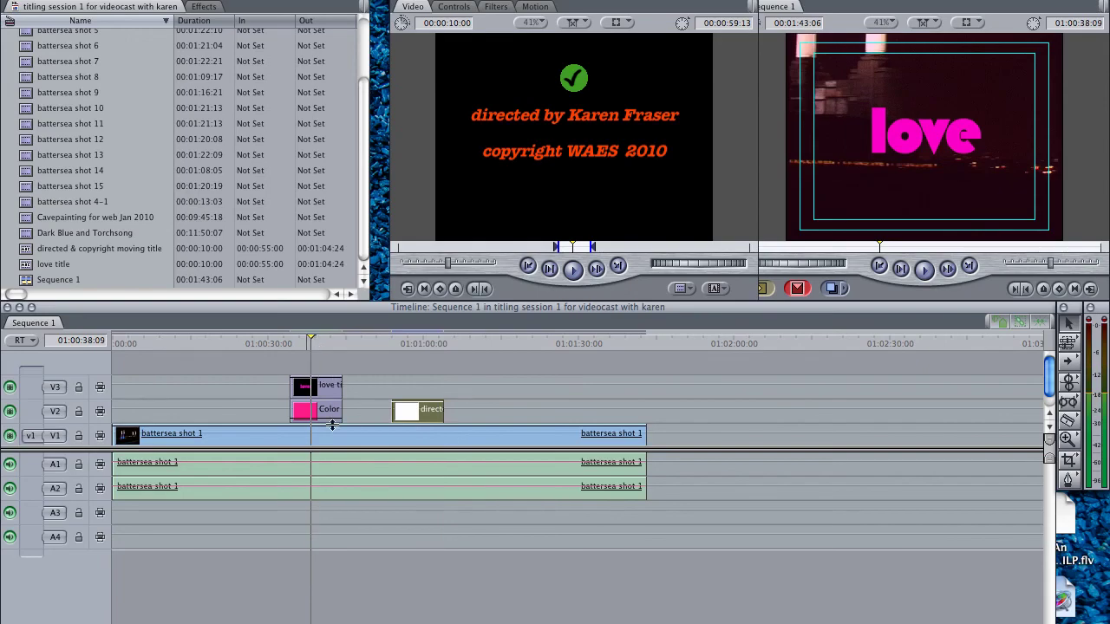